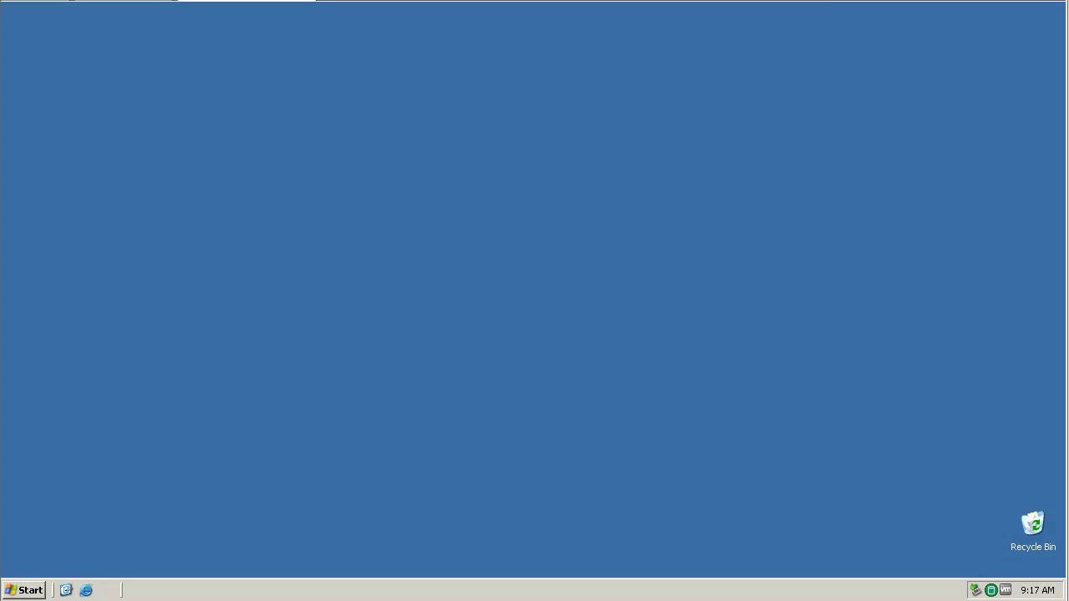
Step: Launch the DB2 Command Window from IBM DB2 > DB2COPY1 > Command Line Tools and centre it
left_click(20, 591)
left_click(87, 539)
mouse_move(138, 542)
mouse_move(251, 545)
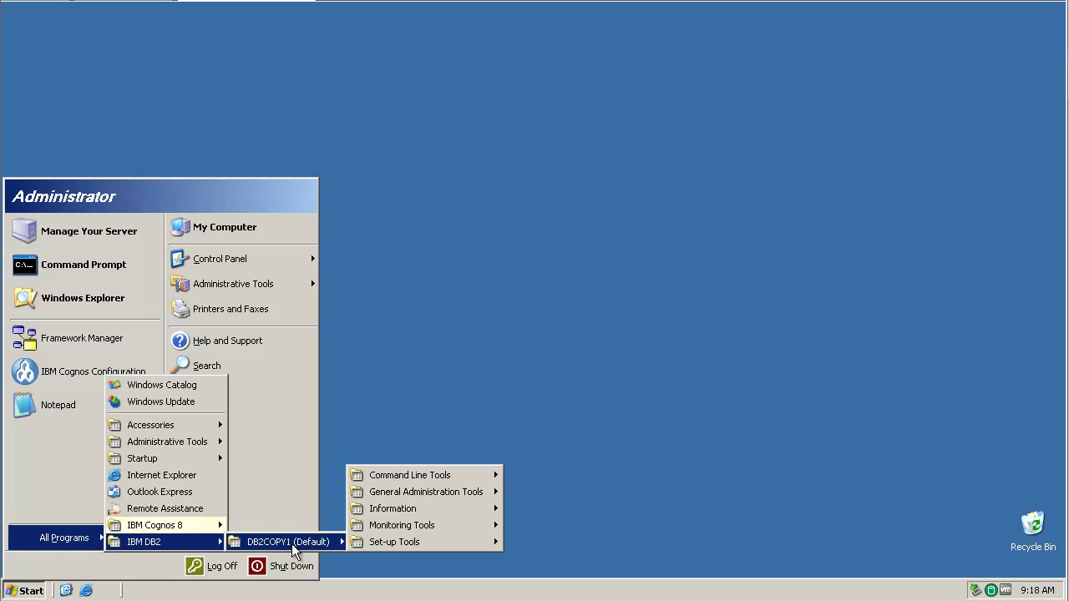
mouse_move(430, 476)
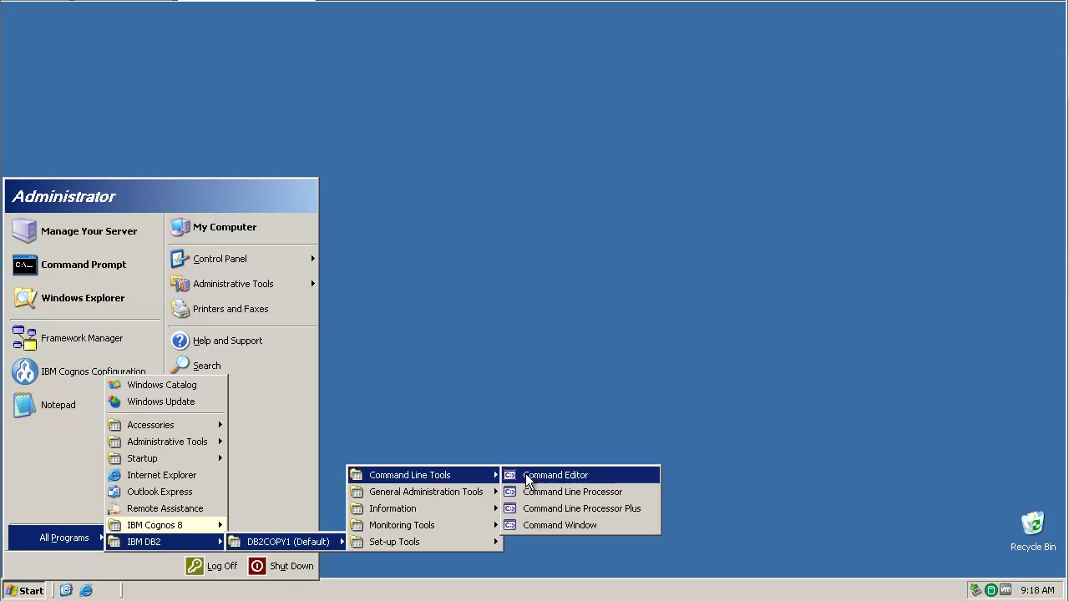
left_click(540, 526)
left_click_drag(249, 50, 459, 177)
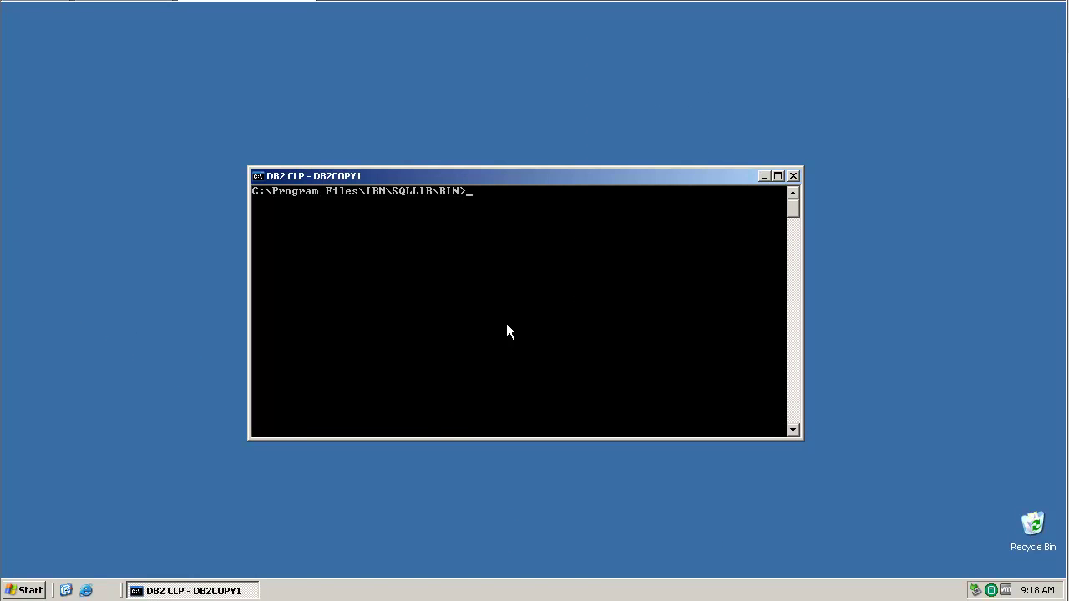
Step: List the catalogued databases, then connect to the REPORTER database with the DB2 instance user's credentials
type("db2 list database directory")
key("Return")
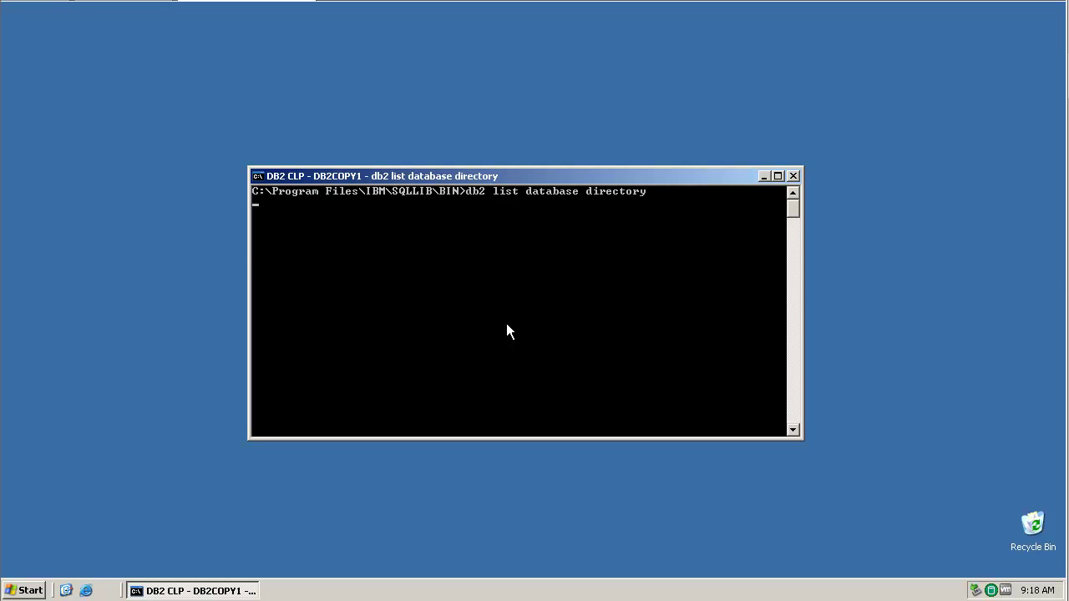
type("db2 co")
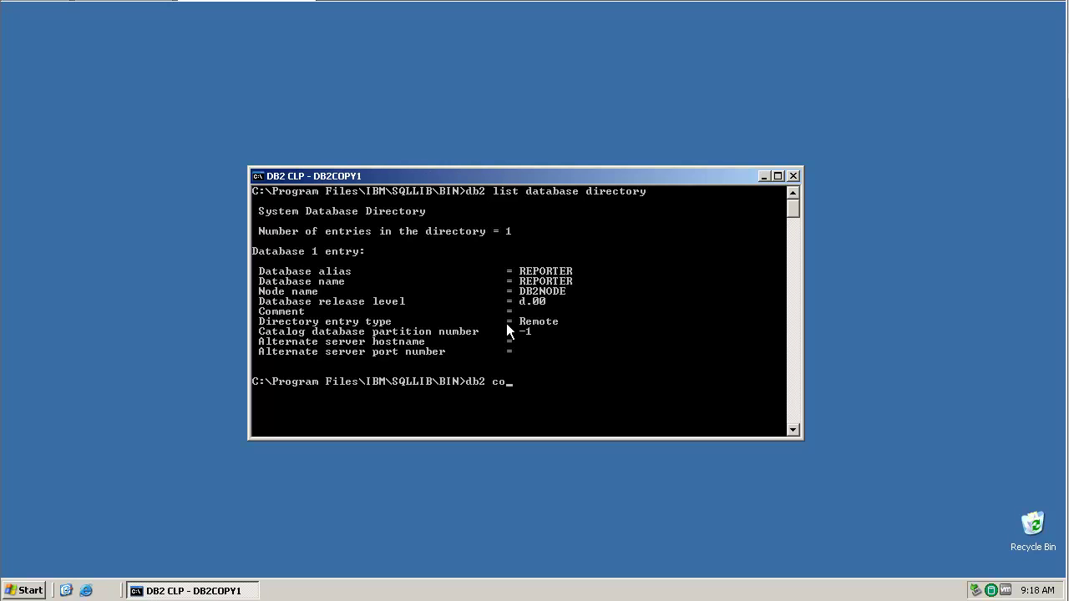
type("nnect to reporter user db2inst1")
key("Return")
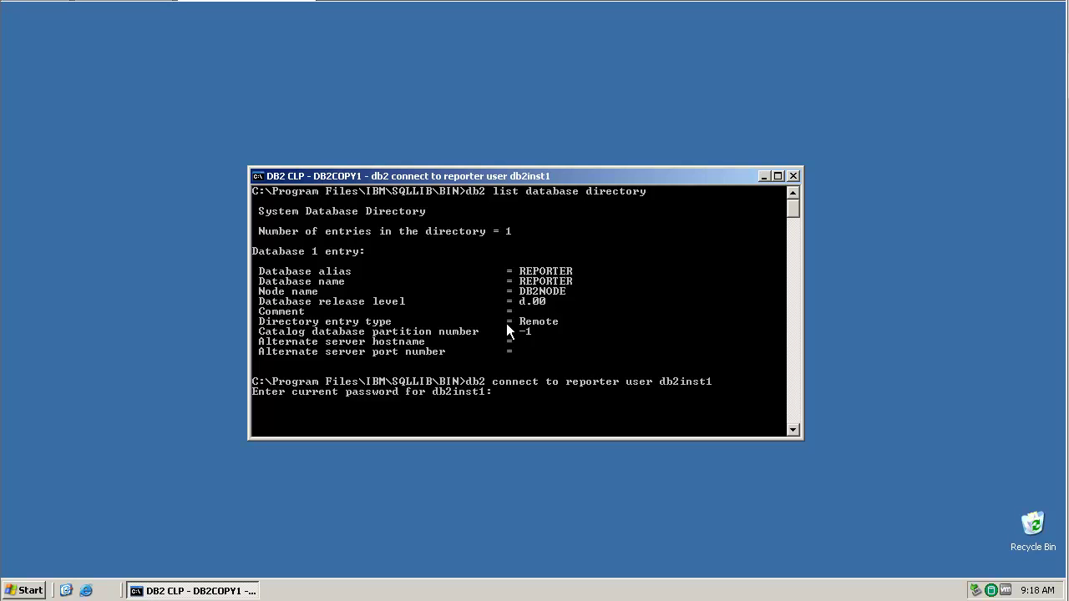
key("Return")
Step: Run db2 list tables to show REPORTER's 17 tables
type("db2 list tables")
key("Return")
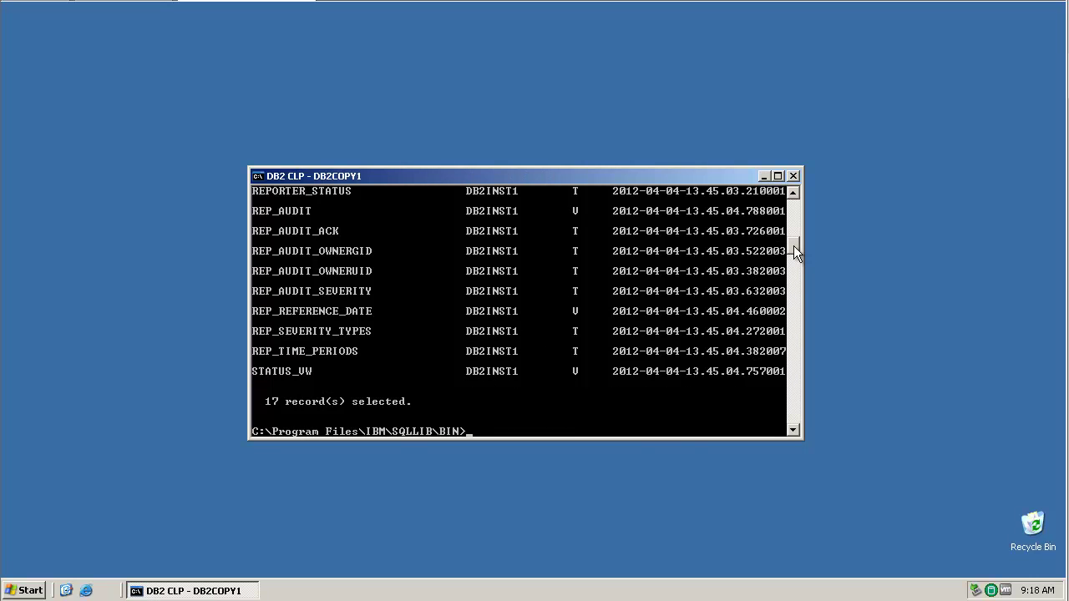
left_click_drag(794, 245, 772, 242)
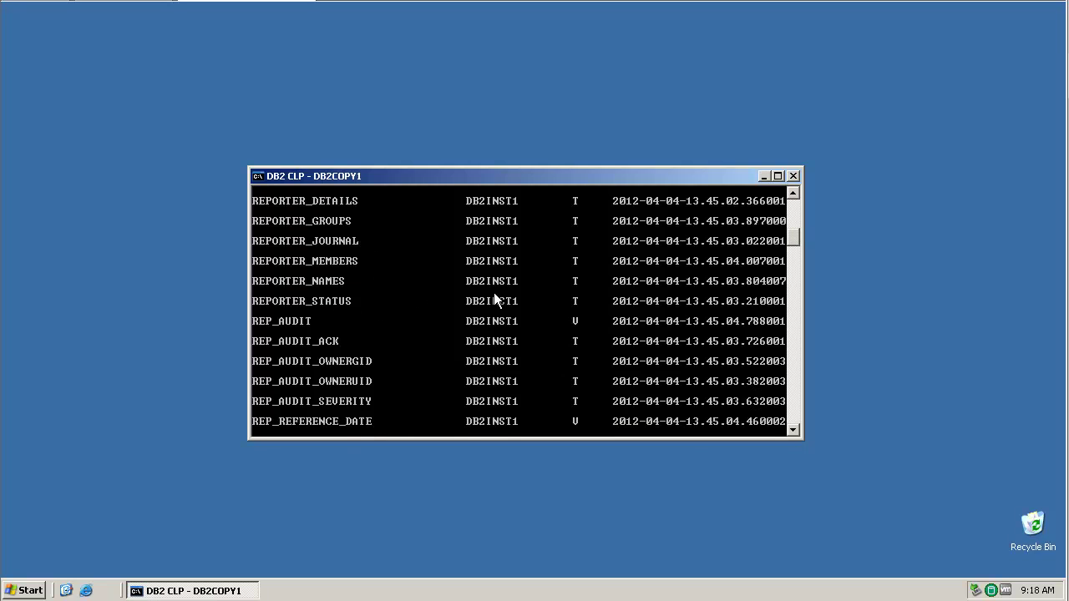
Step: Exit the DB2 Command Window and launch IBM Cognos Configuration
type("exit")
key("Return")
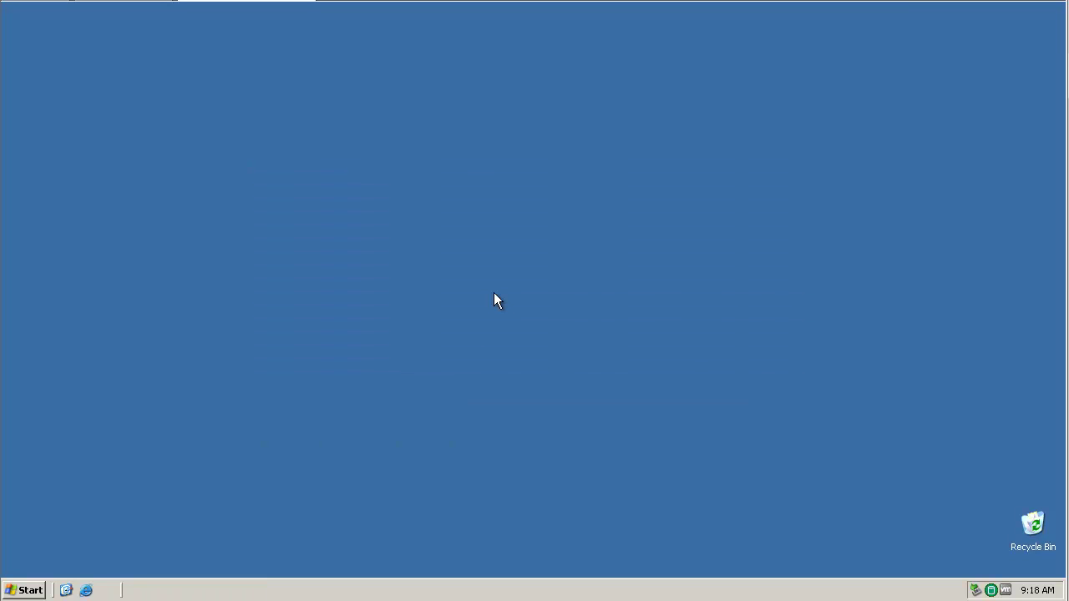
left_click(36, 591)
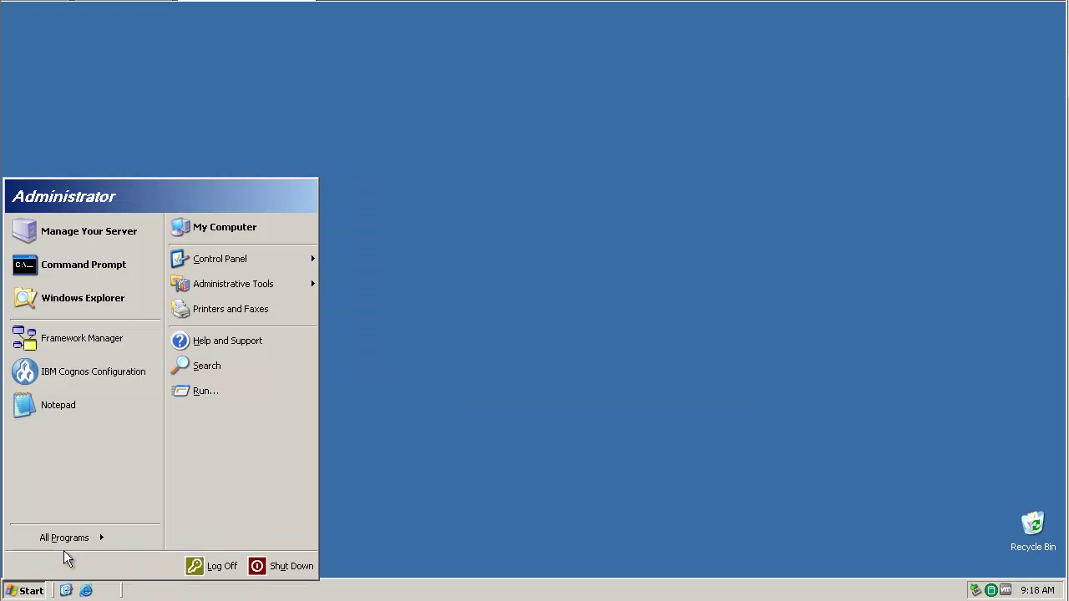
mouse_move(74, 540)
mouse_move(142, 528)
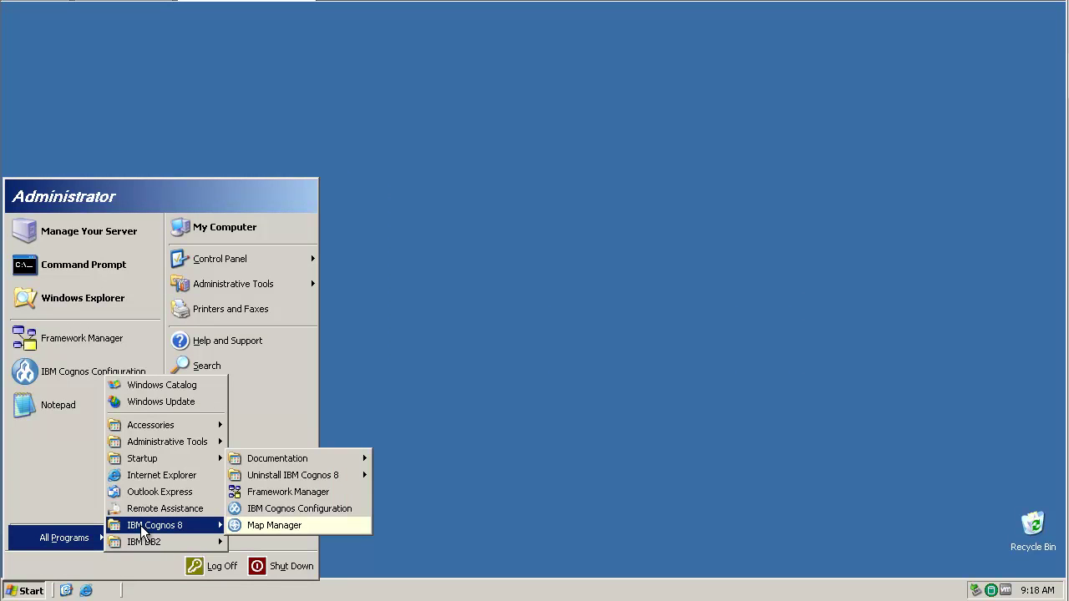
left_click(339, 514)
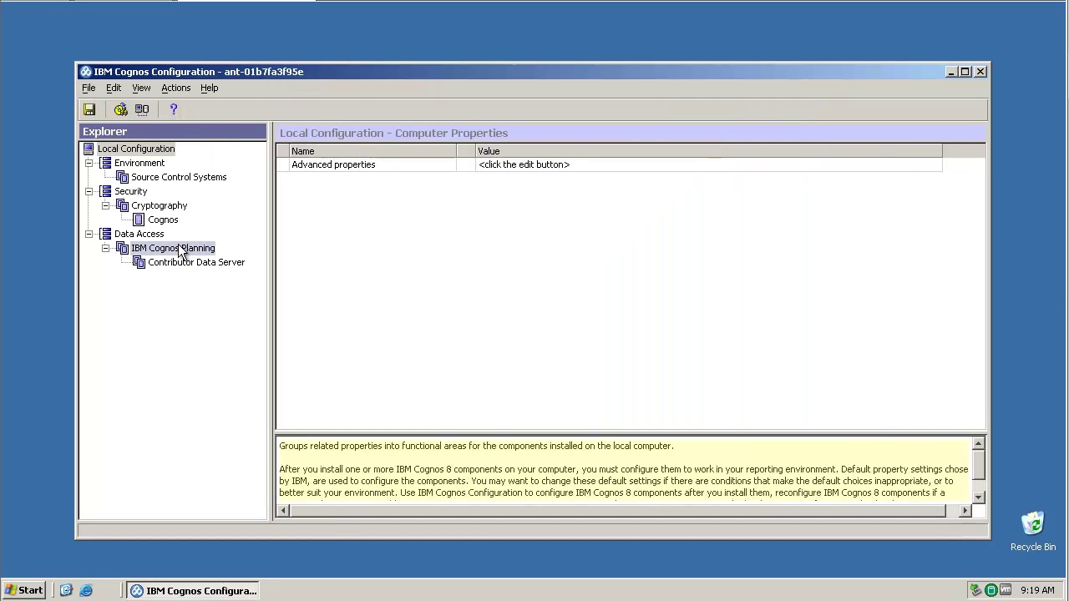
Step: Check the Environment Gateway and Dispatcher URIs, both on 192.168.81.138:16310
left_click(146, 164)
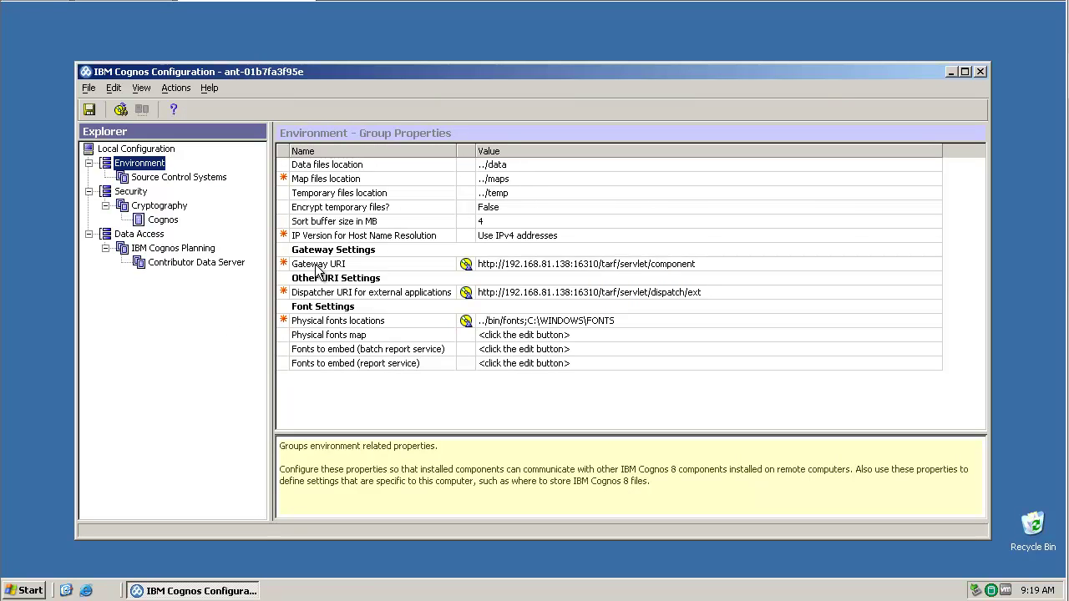
left_click(318, 264)
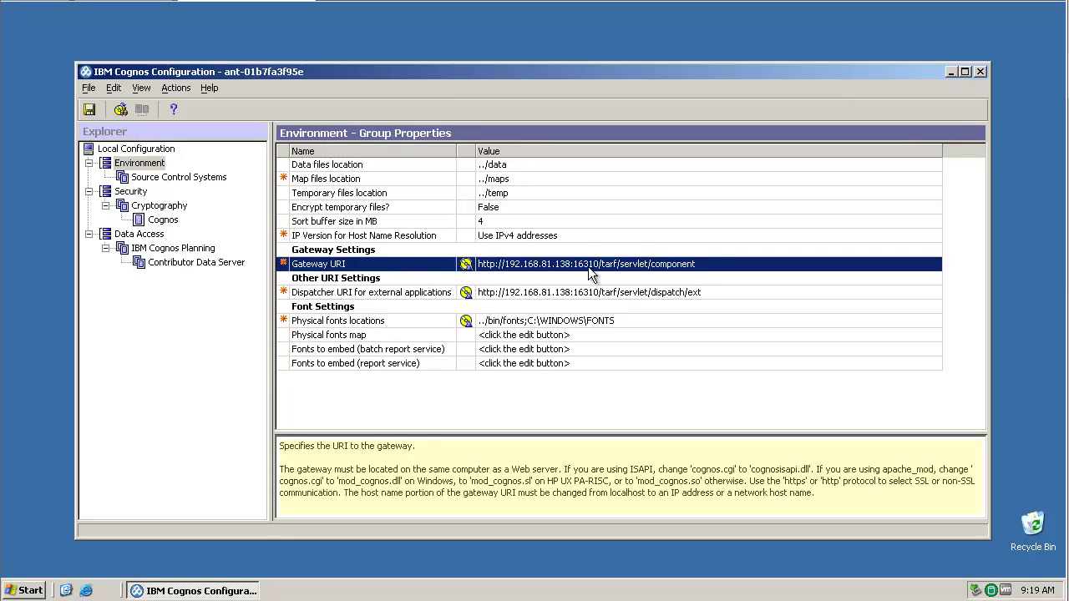
left_click(364, 296)
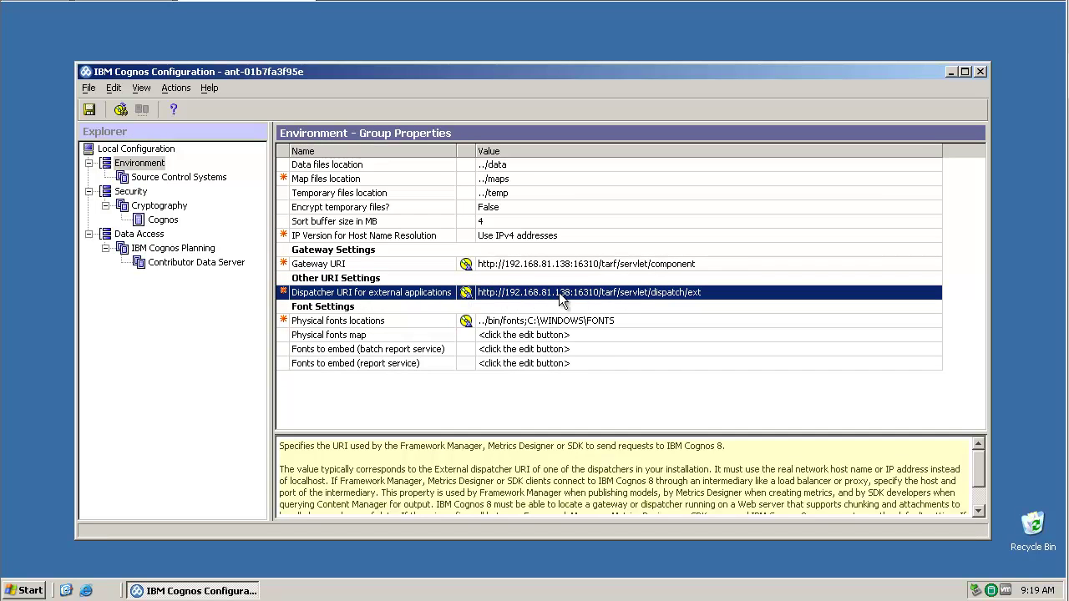
Step: Save the configuration, dismiss the results report and exit Cognos Configuration
left_click(89, 109)
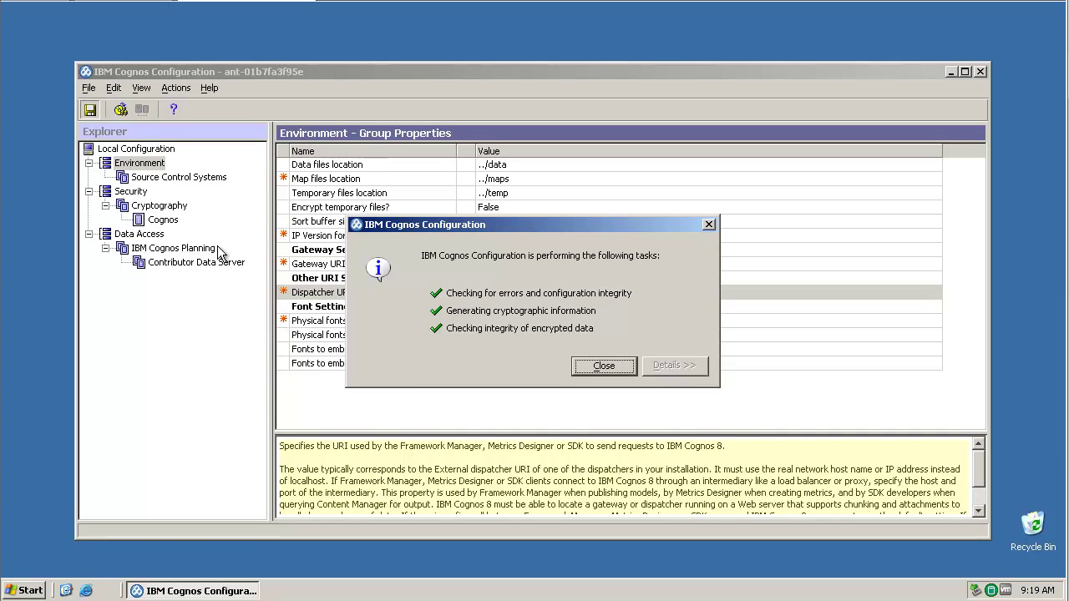
left_click(594, 365)
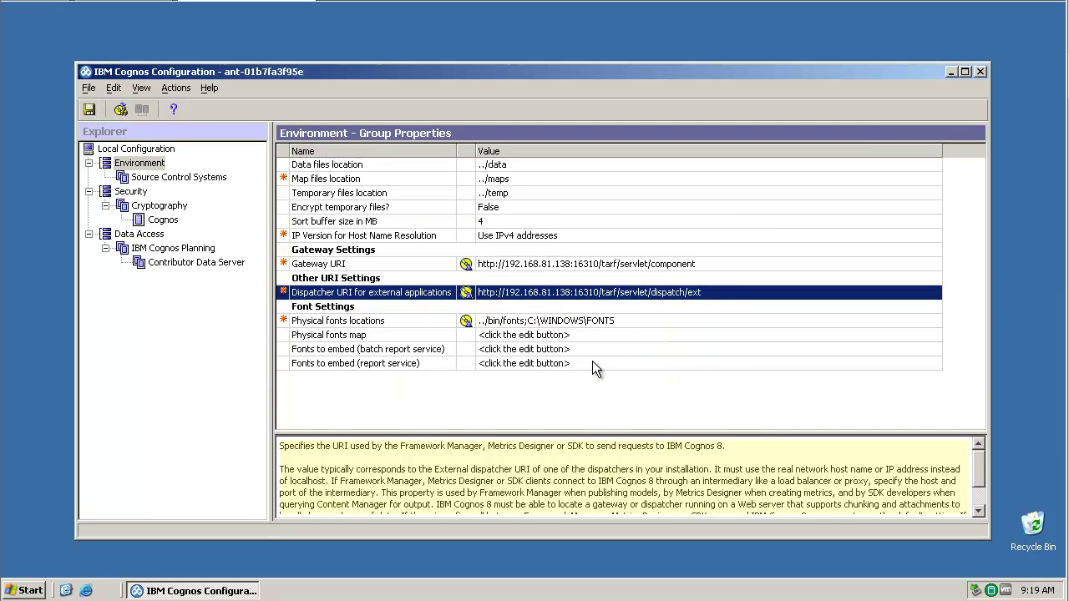
left_click(89, 87)
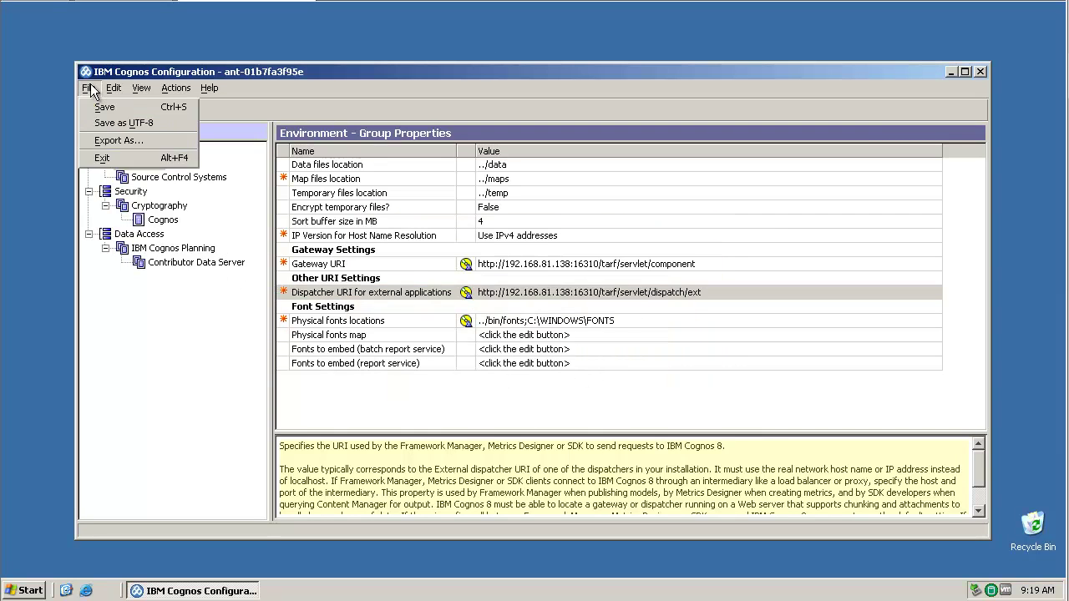
left_click(102, 158)
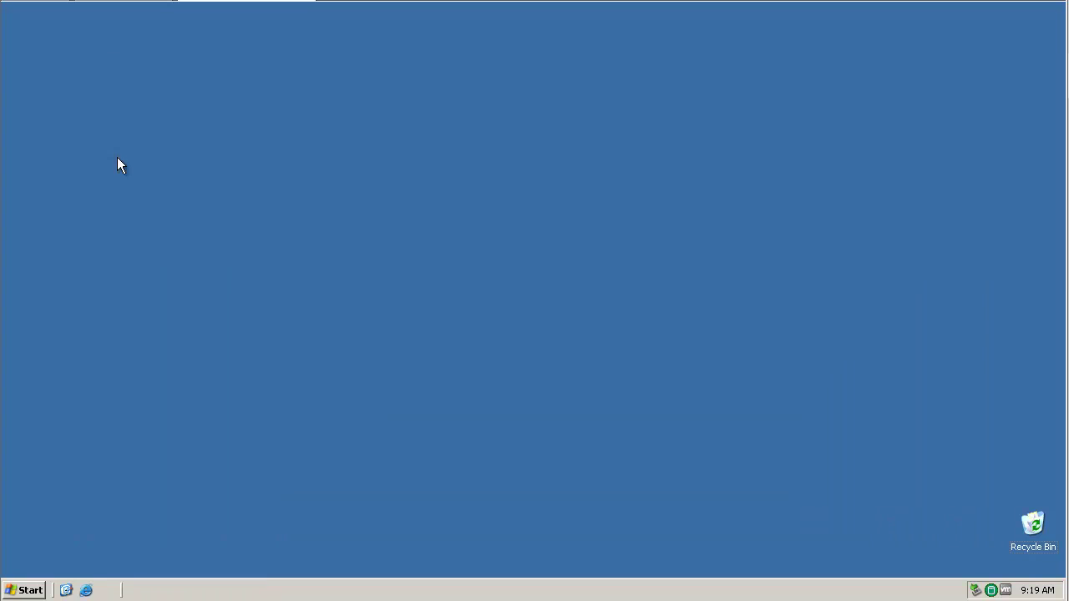
Step: Launch IBM Cognos 8 Framework Manager from the programs list
left_click(28, 591)
mouse_move(53, 541)
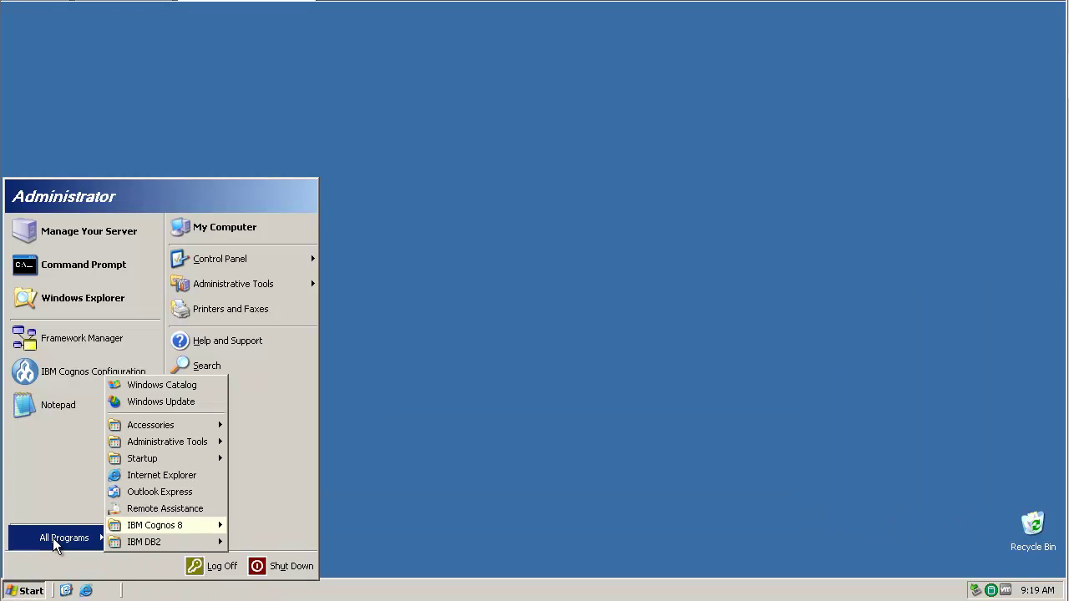
mouse_move(137, 526)
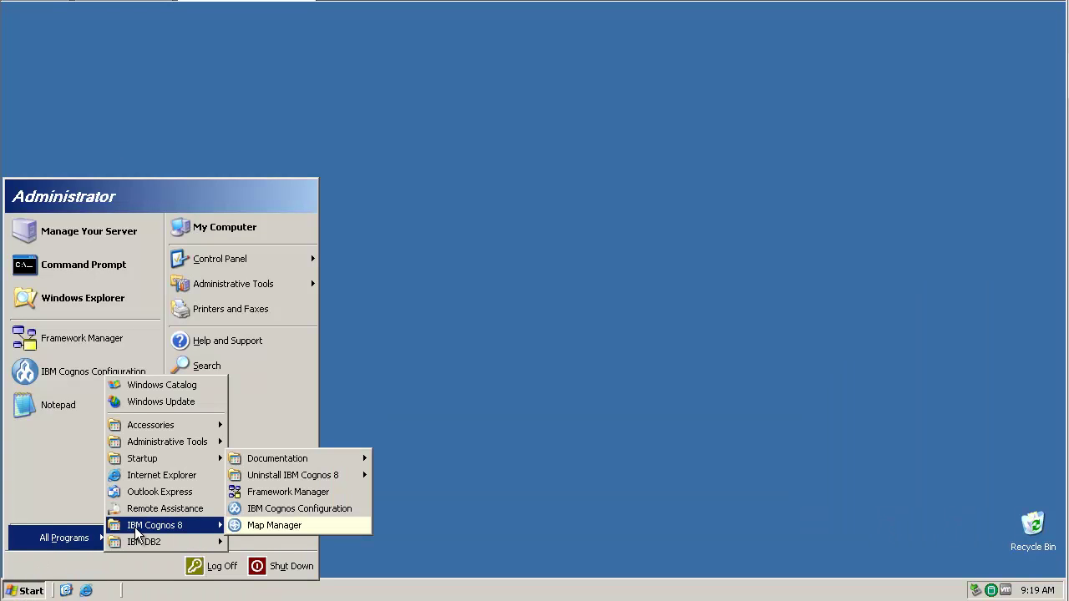
left_click(298, 493)
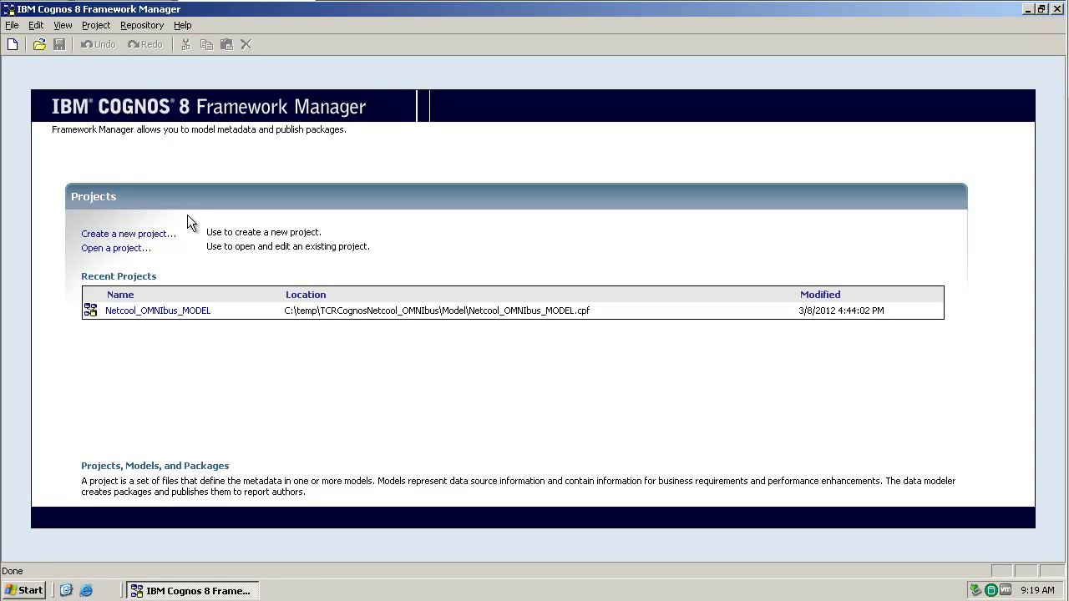
Step: In Open Project, go up to temp and into TCRCognosNetcool_OMNIbus > Model
left_click(13, 25)
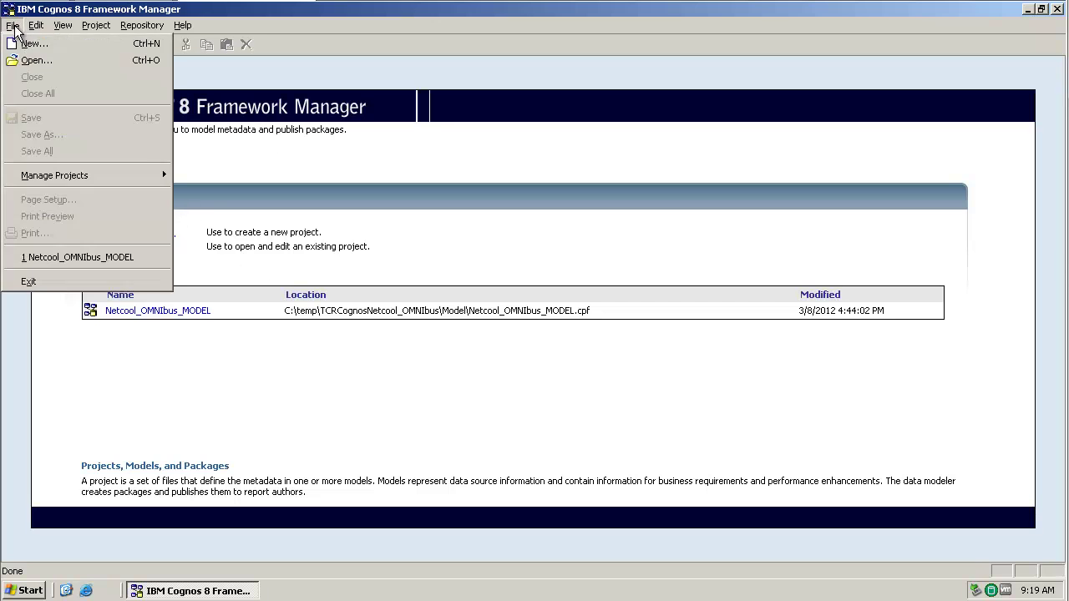
left_click(33, 62)
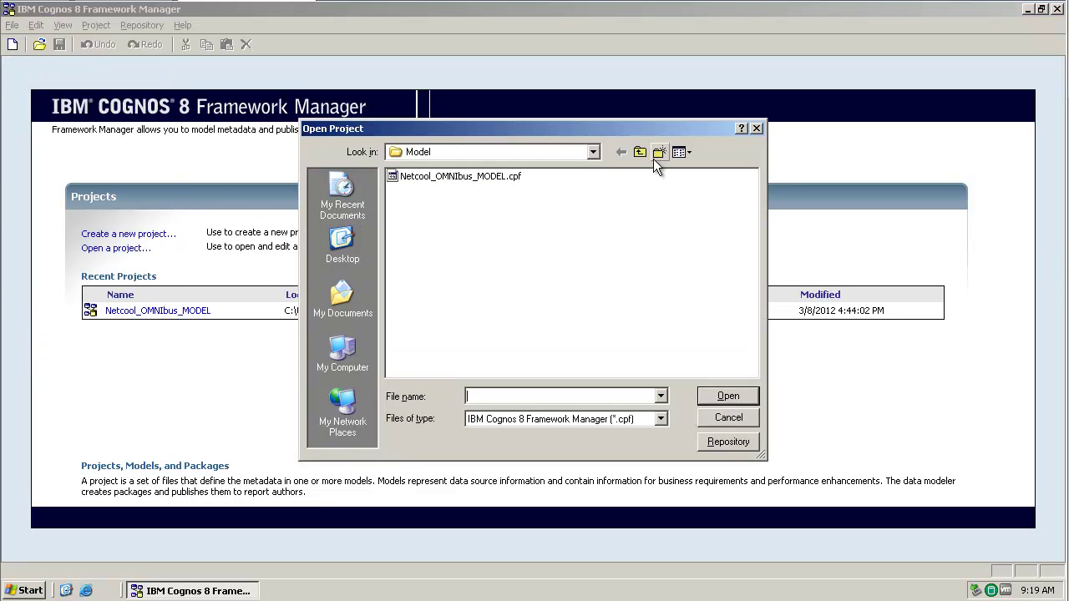
left_click(640, 152)
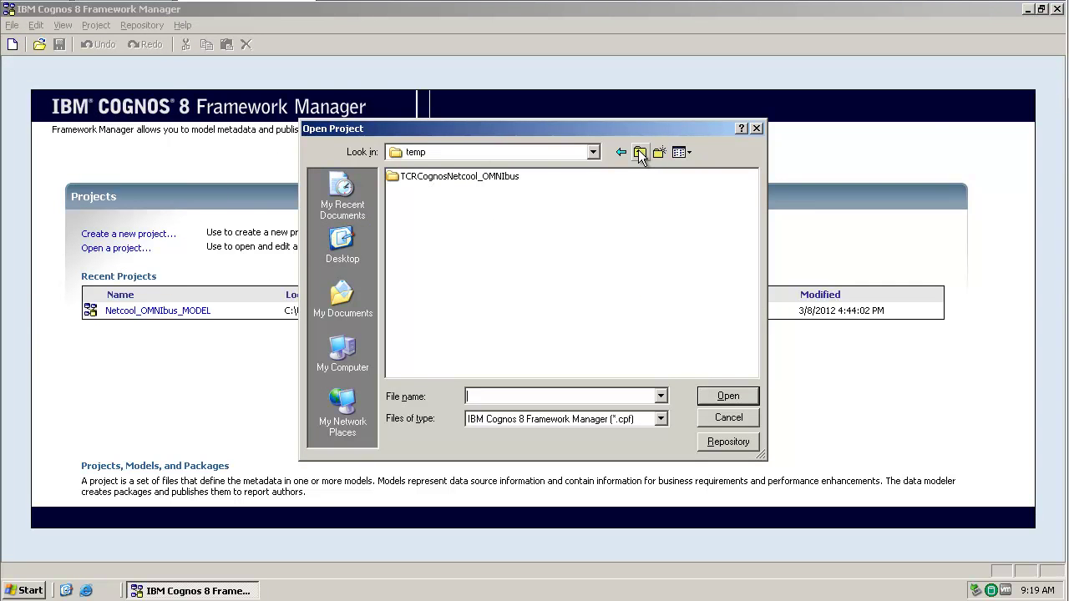
double_click(462, 177)
double_click(413, 178)
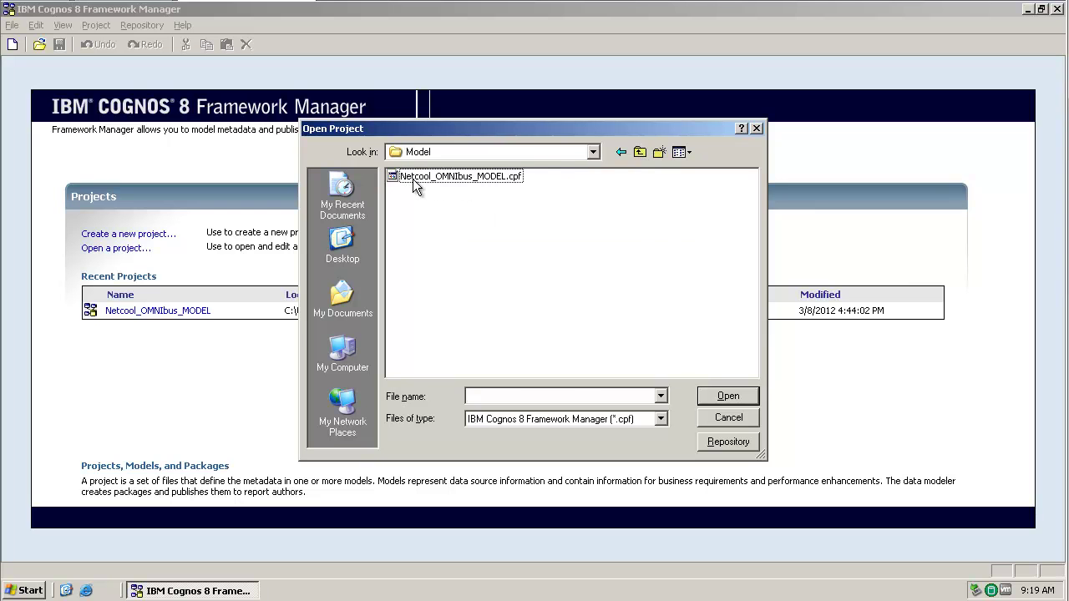
Step: Open Netcool_OMNIbus_MODEL.cpf and submit the administrator credentials in the Connect dialog
double_click(464, 179)
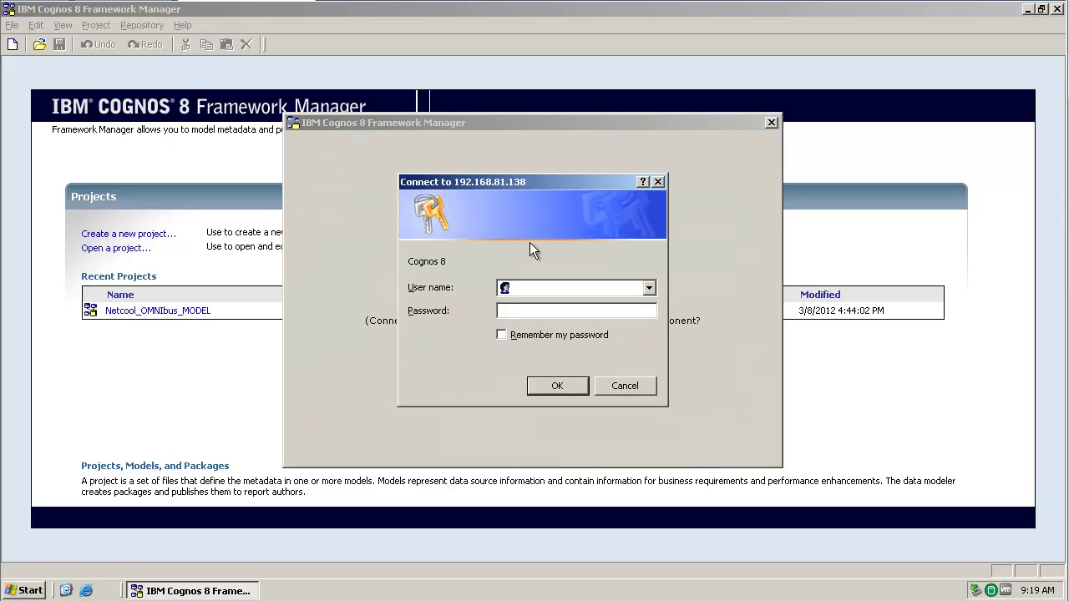
type("tipadmintipadmin")
key("Return")
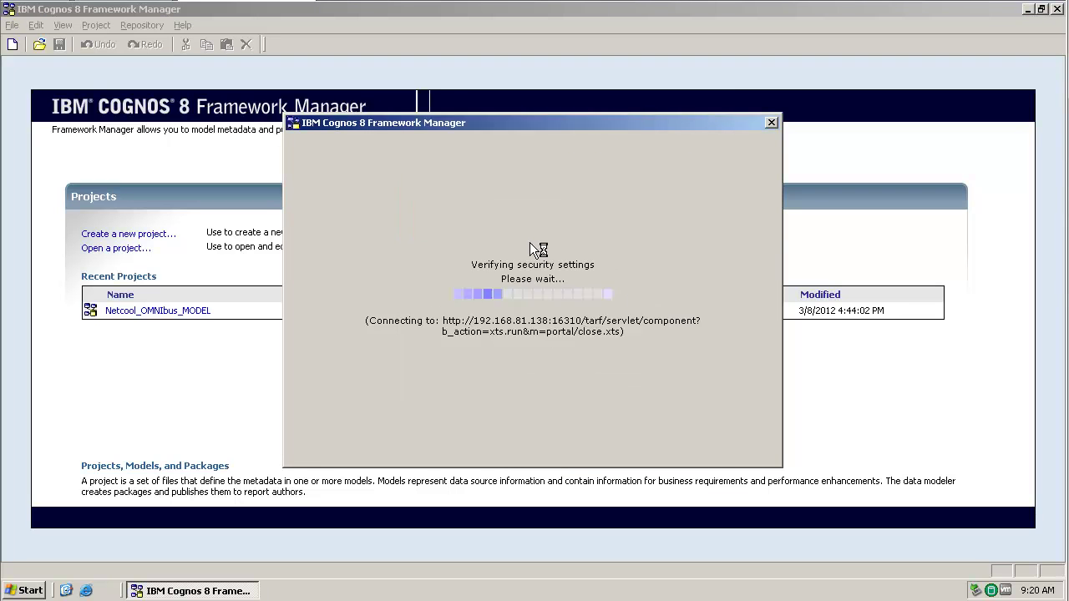
Step: Re-enter the administrator user name and password on the Log on page
type("tipadmin")
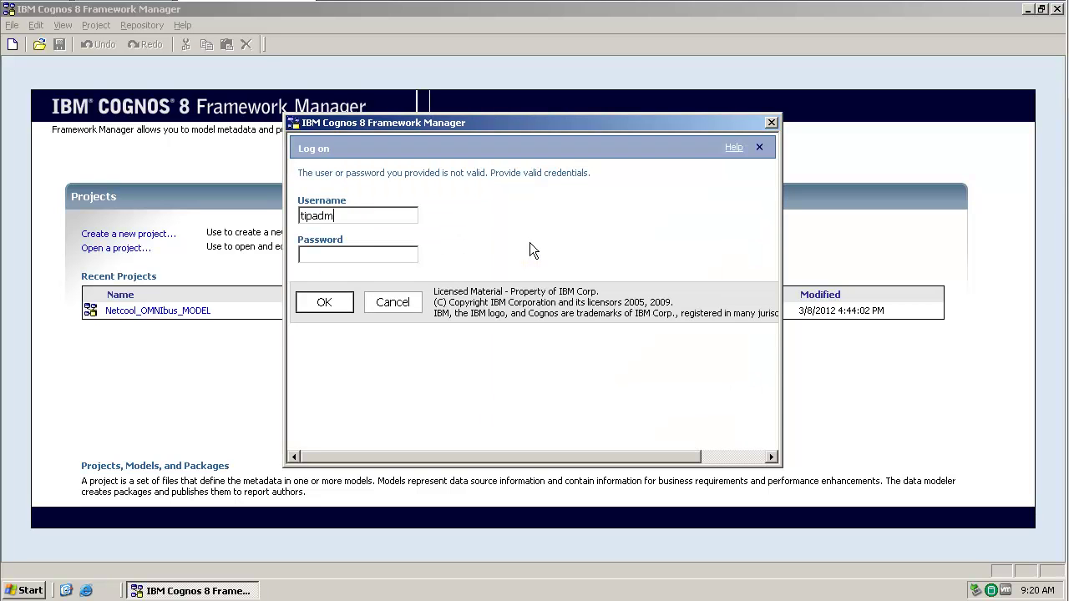
key("Tab")
type("tipadmin")
key("Return")
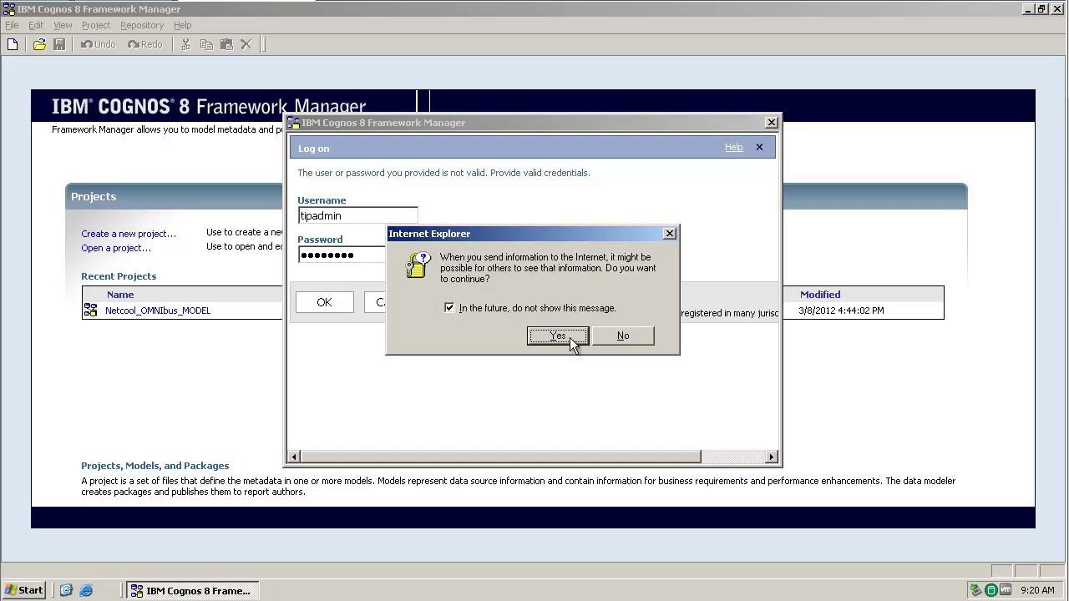
Step: Accept the Internet Explorer prompt, expand Data Sources, the model namespace and Packages, and select Netcool_OMNIbus
left_click(558, 335)
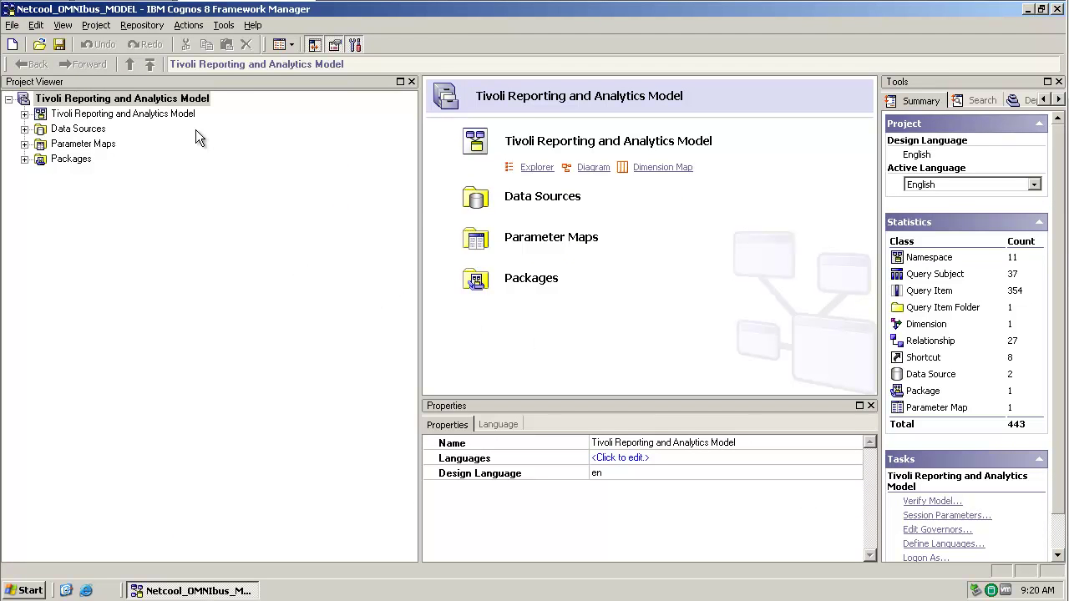
left_click(25, 130)
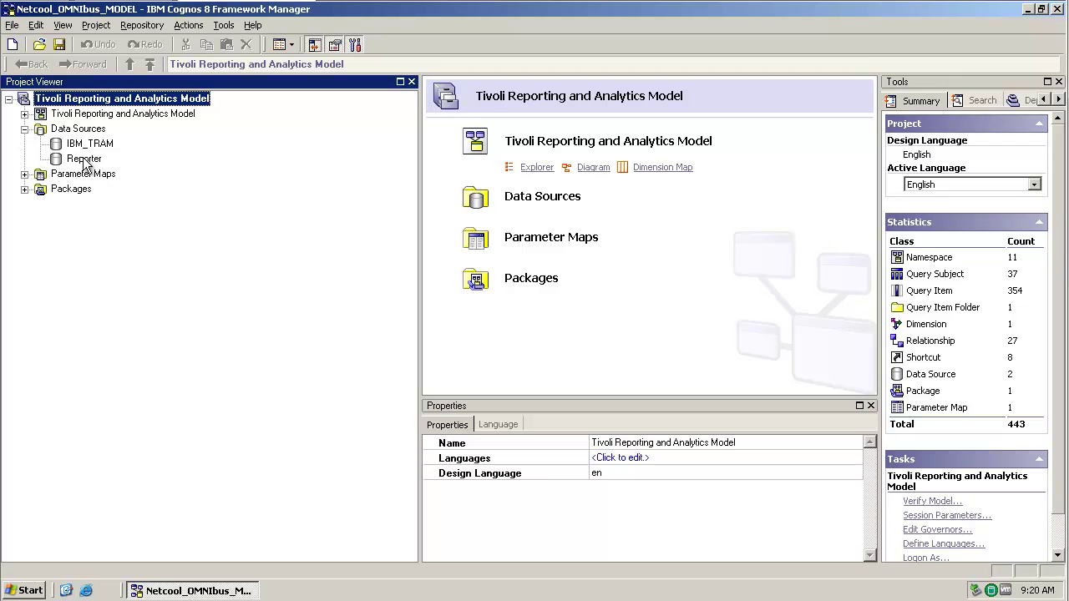
left_click(25, 113)
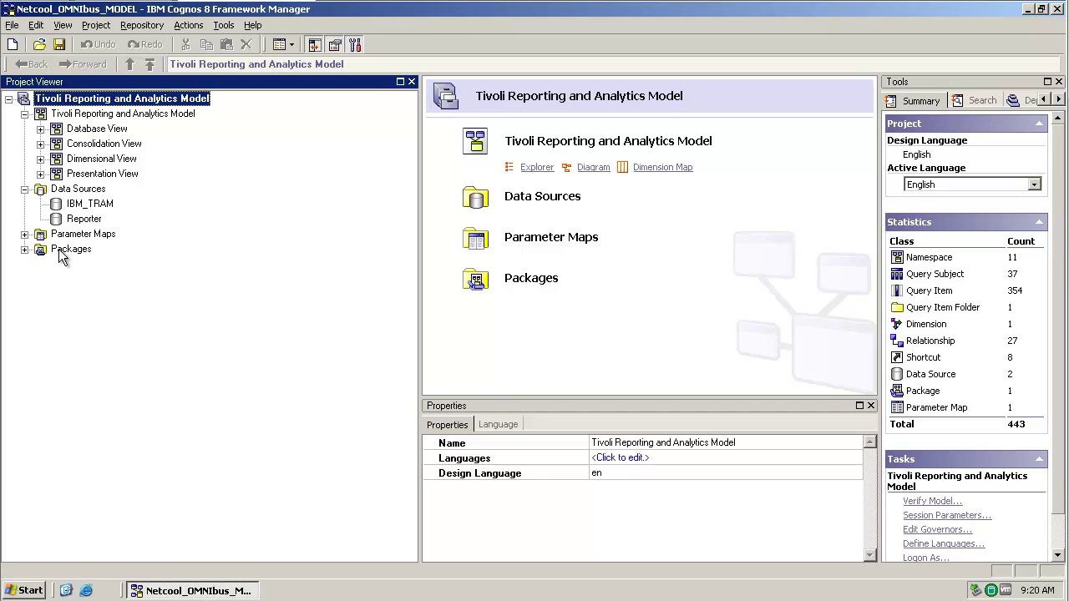
left_click(25, 249)
left_click(128, 264)
Step: Edit the Netcool_OMNIbus definition and expand Presentation View > Netcool/OMNIbus (Query) to see its six query subjects
right_click(128, 264)
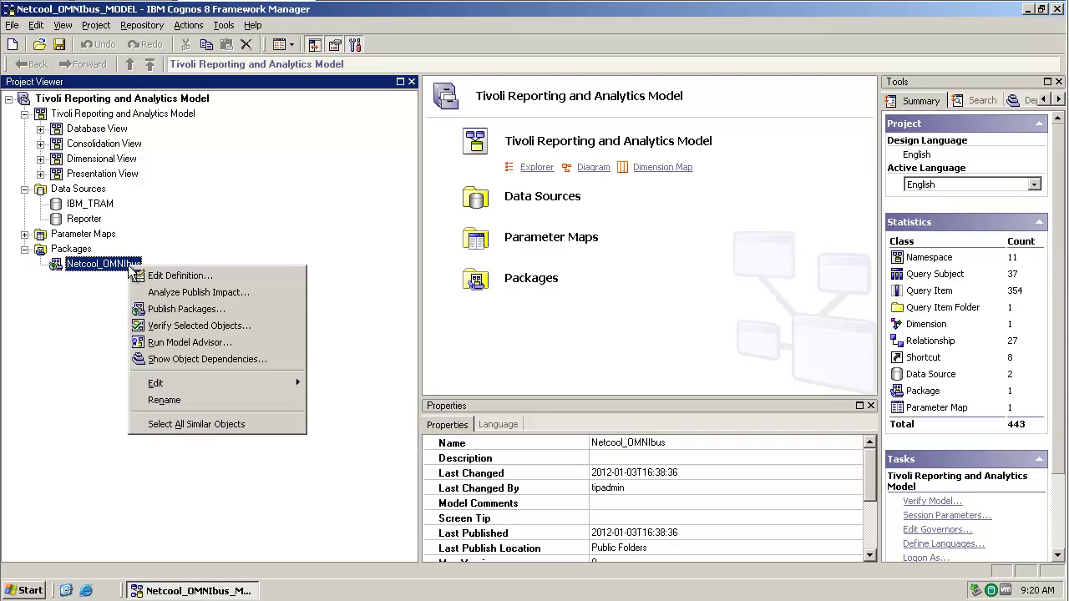
left_click(198, 289)
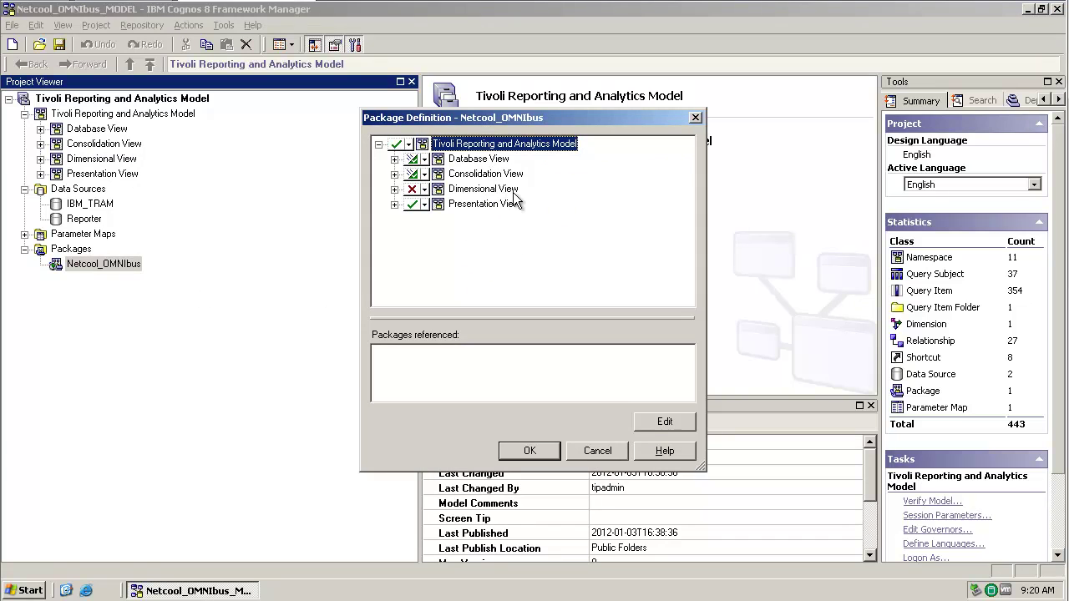
left_click(394, 205)
left_click(409, 219)
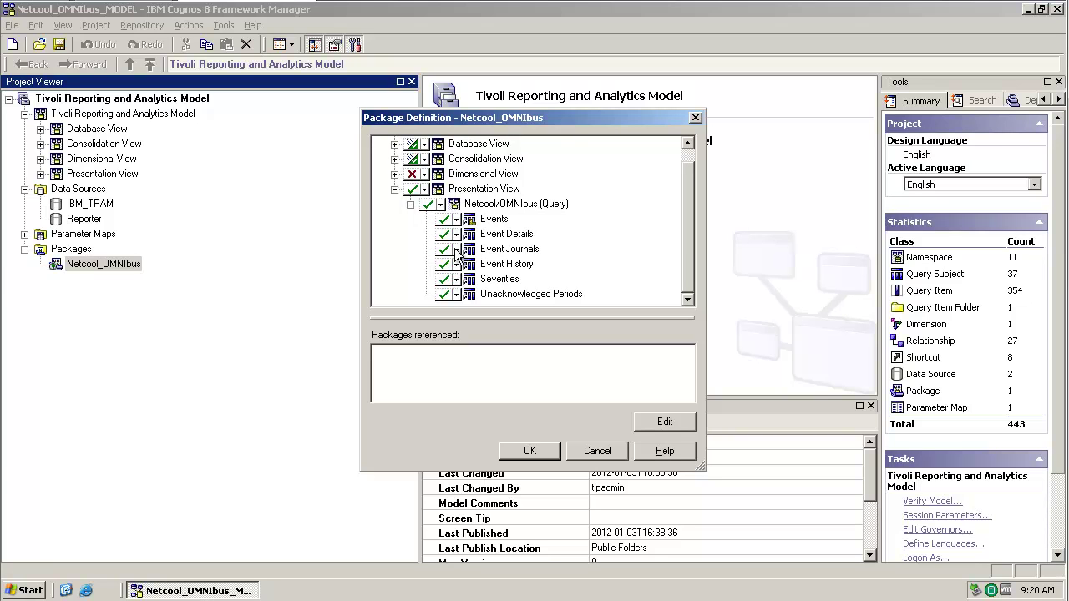
Step: Close the package definition unchanged and locate Events under Presentation View's Netcool/OMNIbus (Query)
left_click(549, 456)
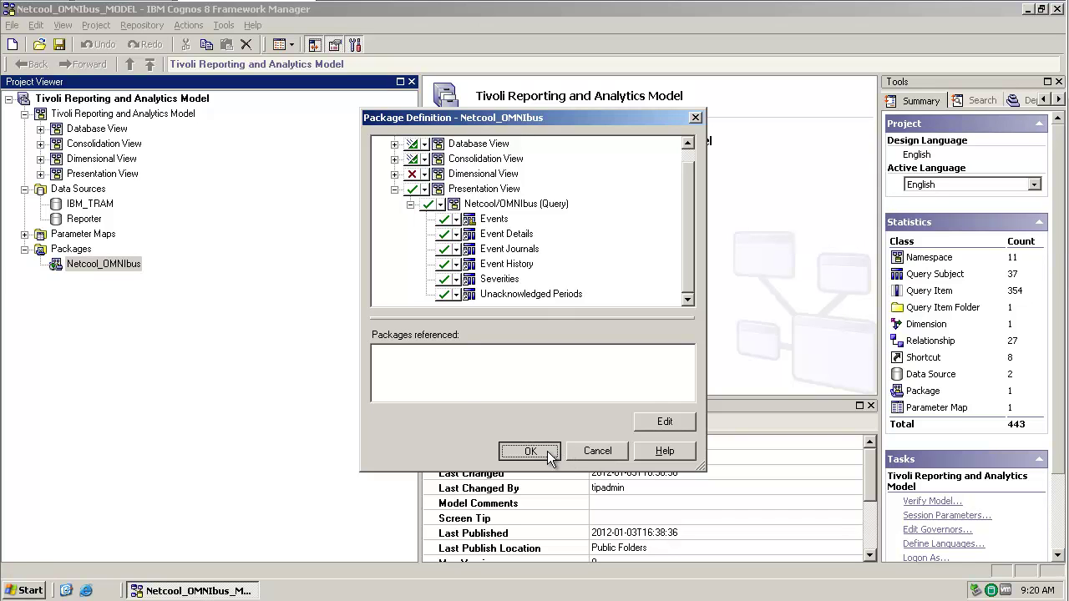
left_click(25, 249)
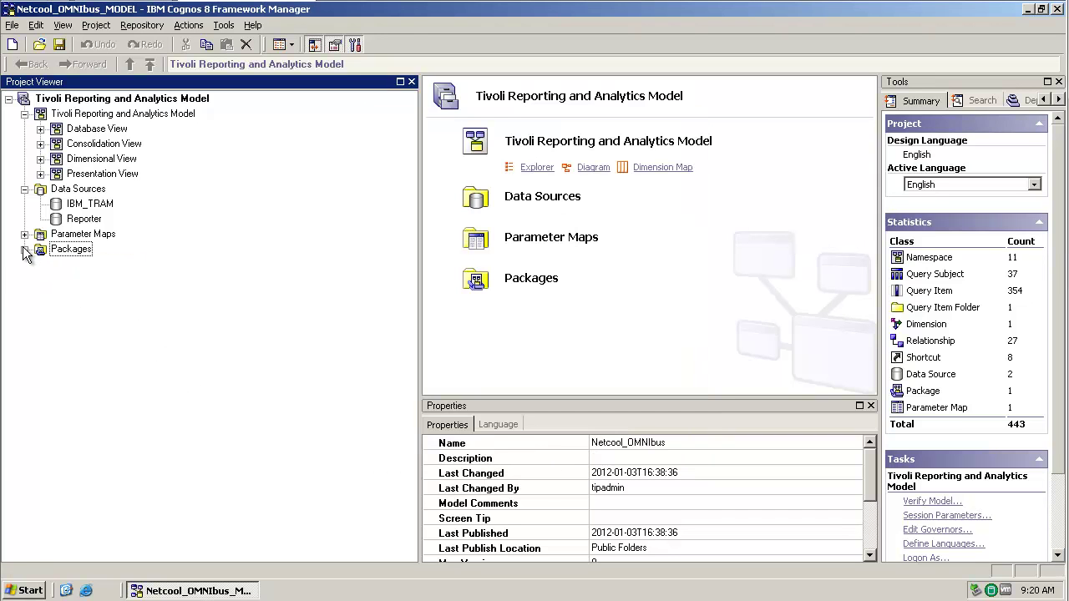
left_click(25, 190)
left_click(40, 173)
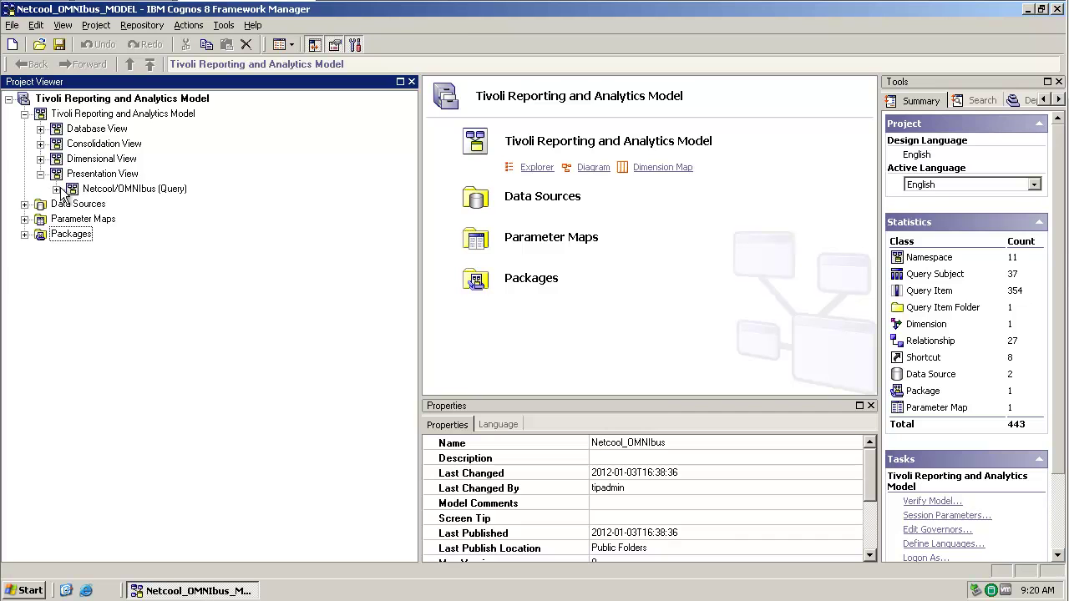
left_click(56, 188)
left_click(106, 205)
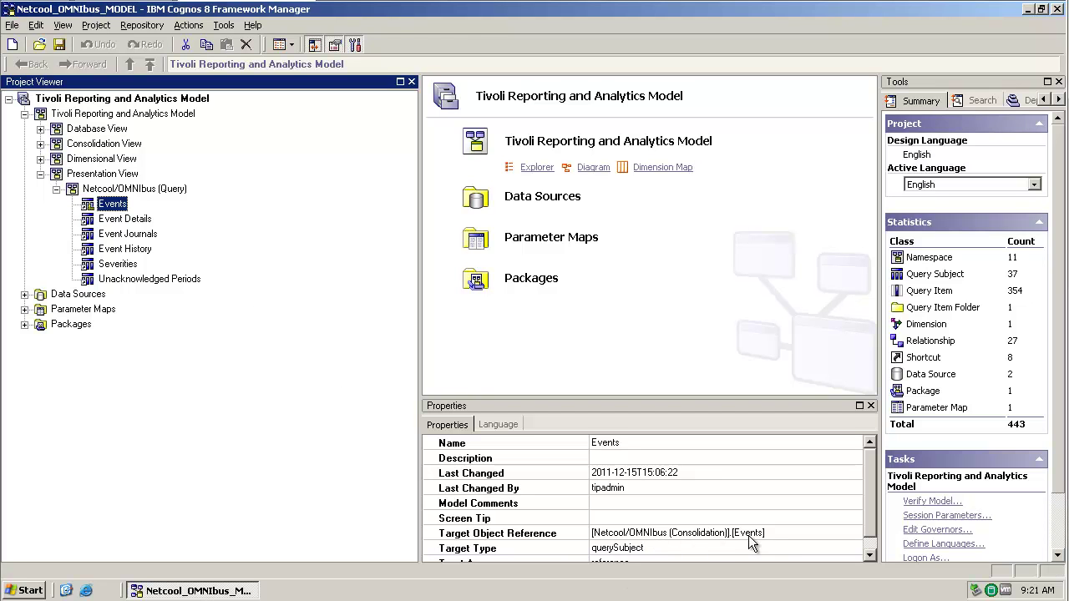
left_click(40, 173)
Step: Expand Consolidation View > Netcool/OMNIbus (Consolidation) > Events and bring up its context menu
left_click(40, 143)
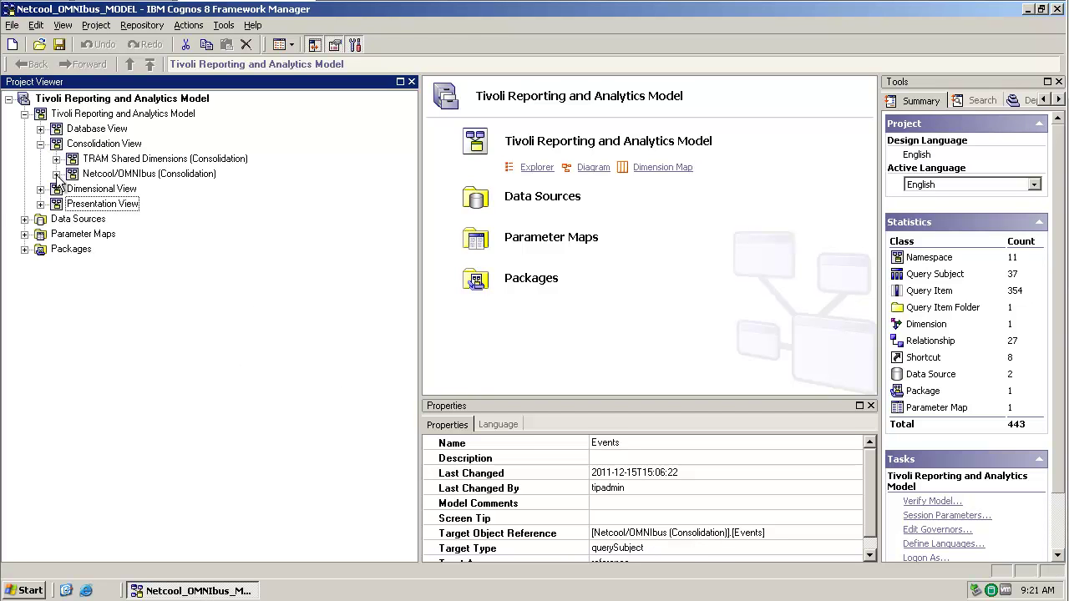
left_click(56, 174)
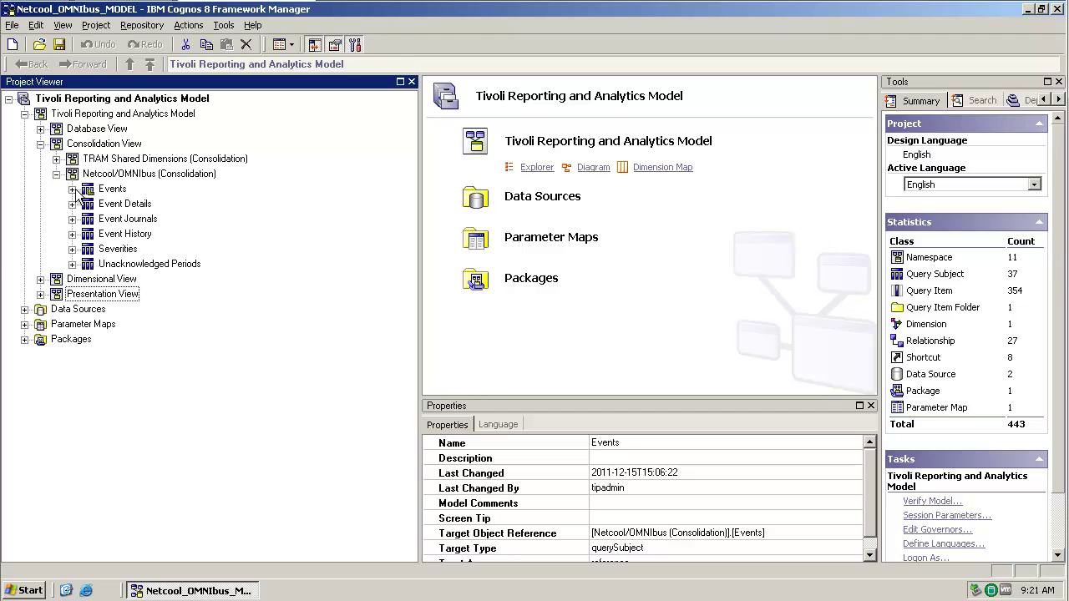
left_click(72, 189)
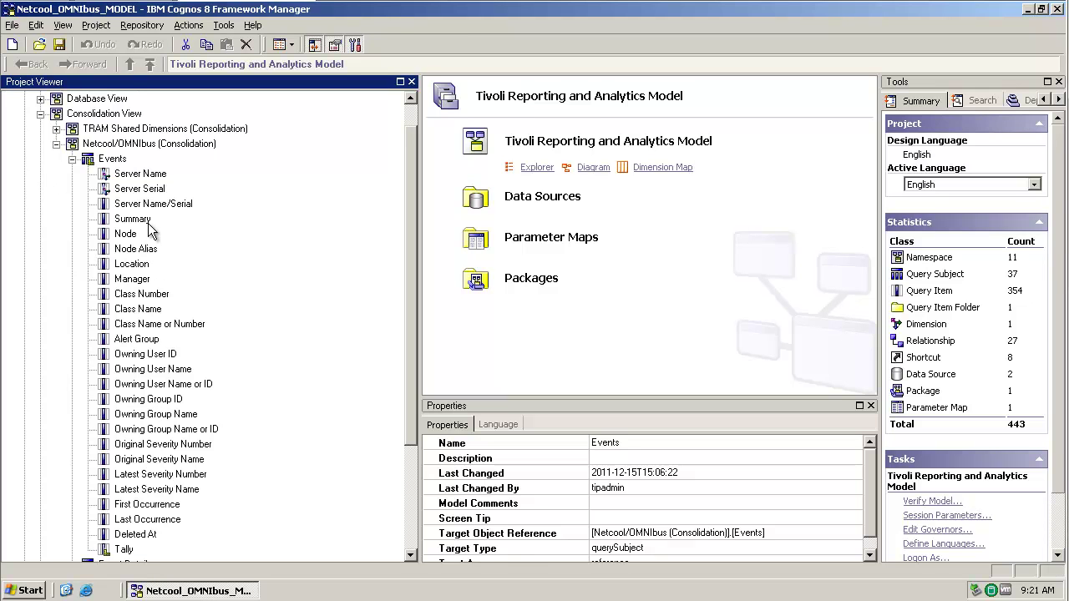
left_click(114, 161)
right_click(114, 163)
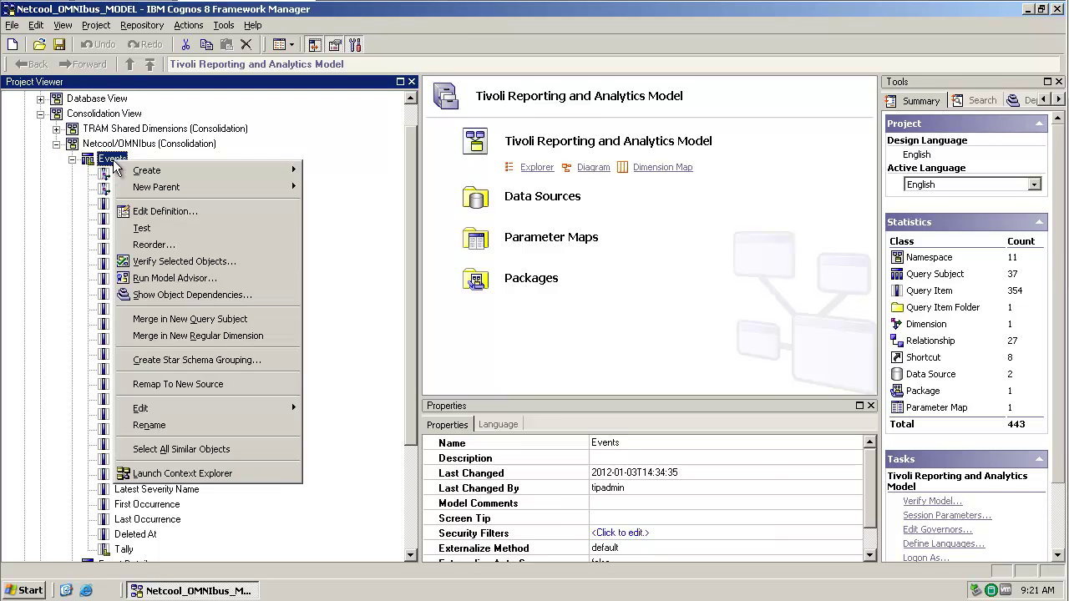
Step: Open the Events definition, enlarge the window and add a new calculation named Alert Key
left_click(157, 212)
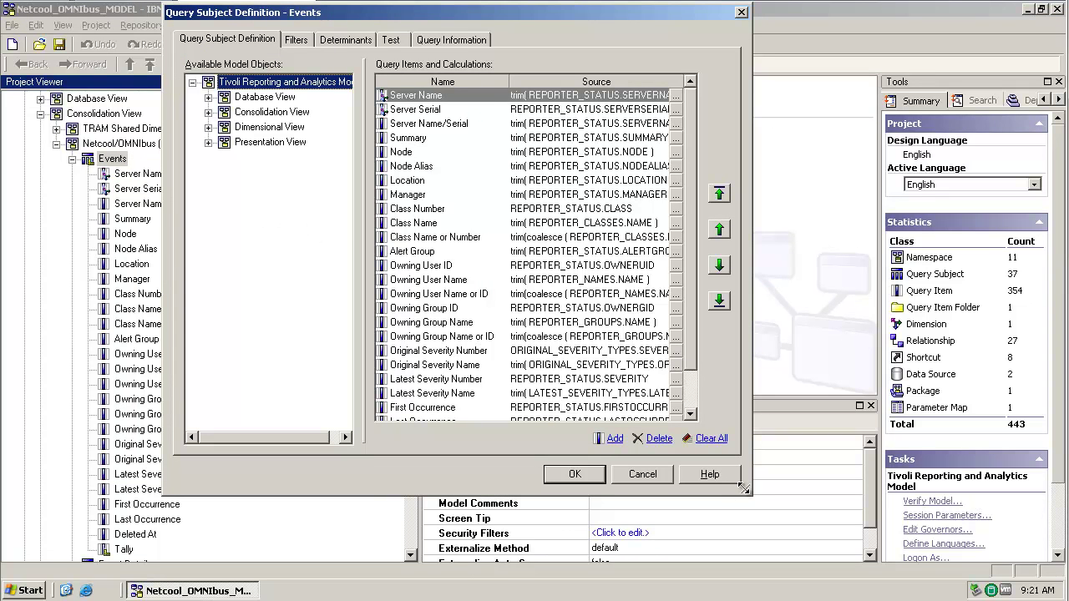
left_click_drag(746, 491, 873, 522)
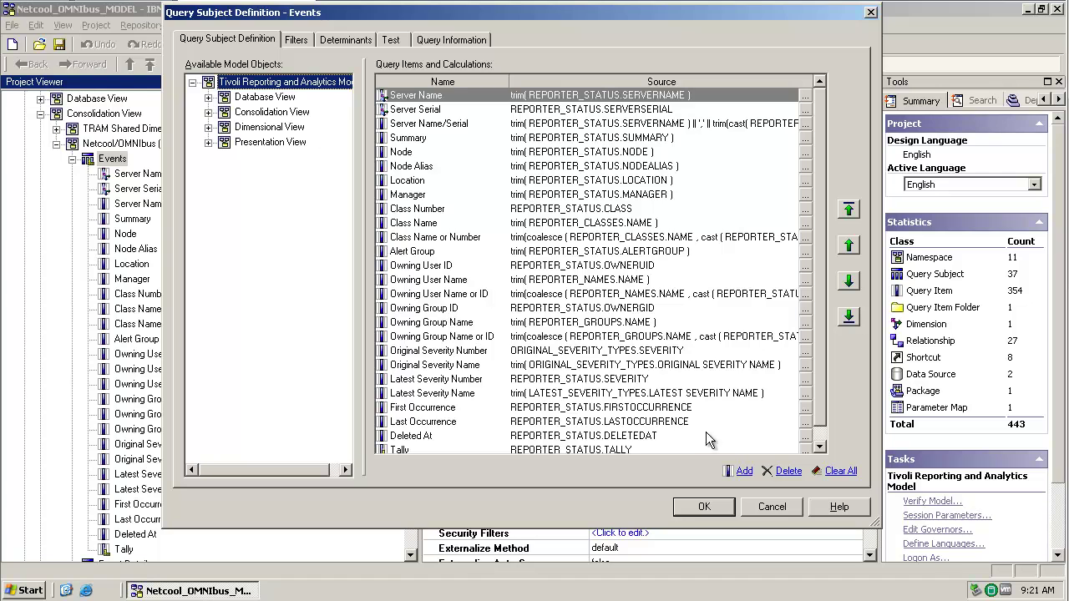
left_click(738, 471)
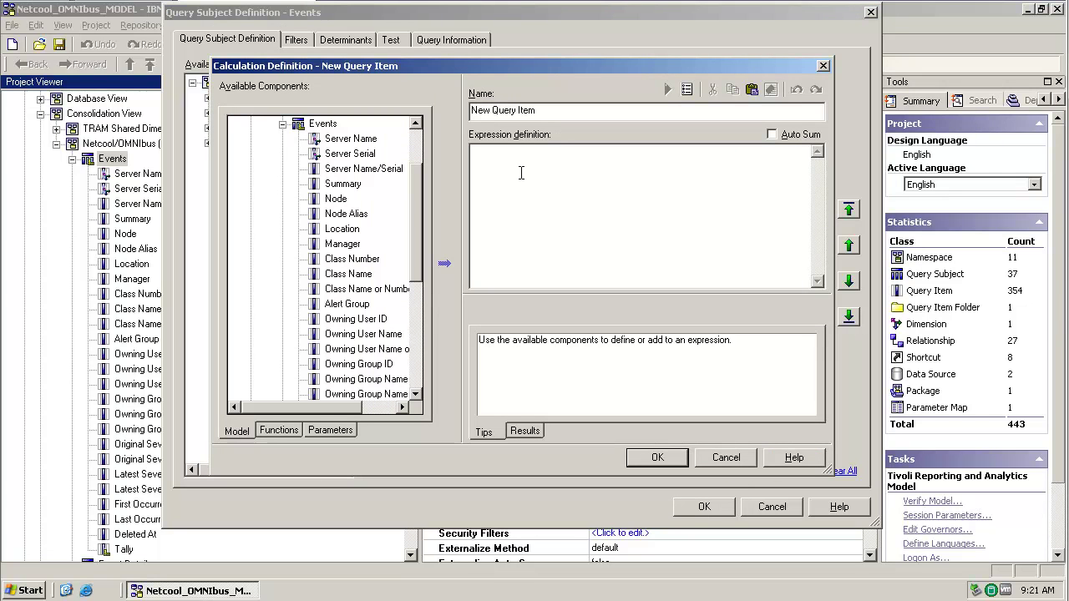
left_click_drag(552, 107, 449, 104)
type("Alert Key")
Step: Build the expression trim( around the REPORTER_STATUS ALERTKEY column from Database View
left_click_drag(415, 192, 419, 140)
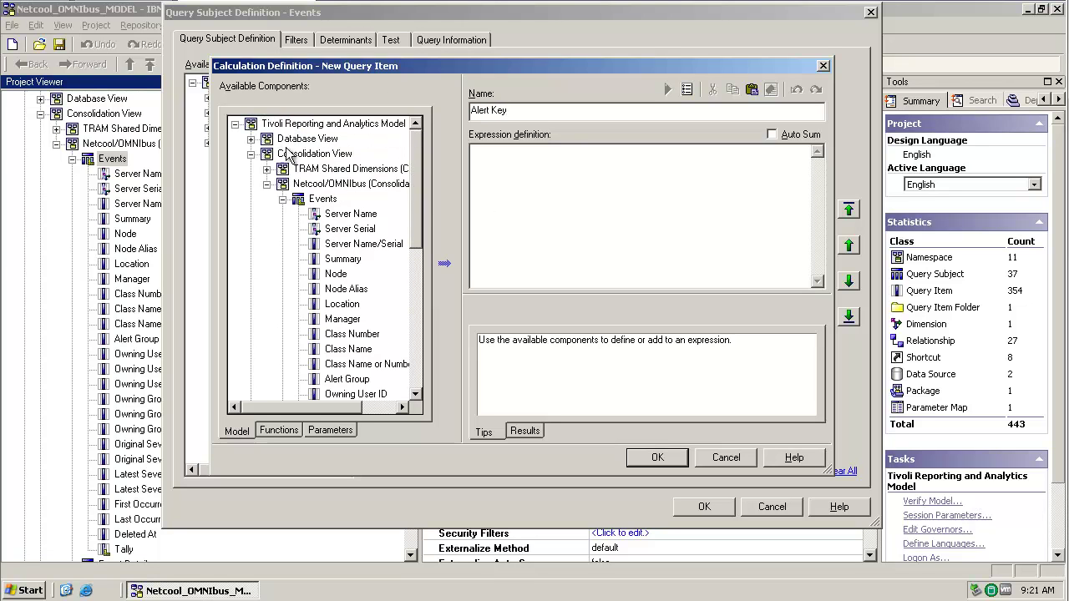
left_click(251, 140)
left_click(265, 168)
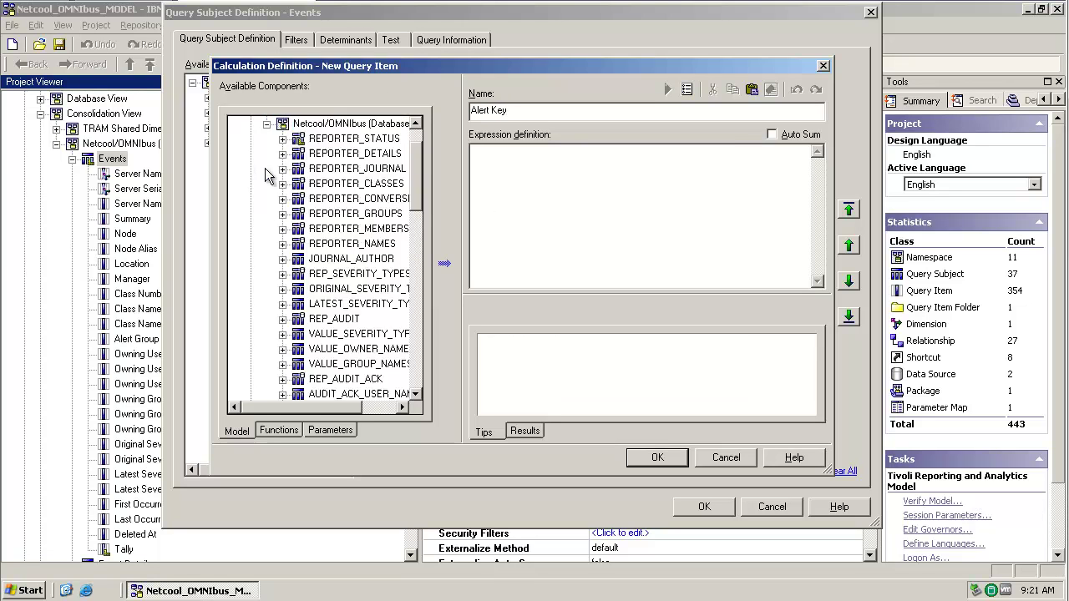
left_click(282, 139)
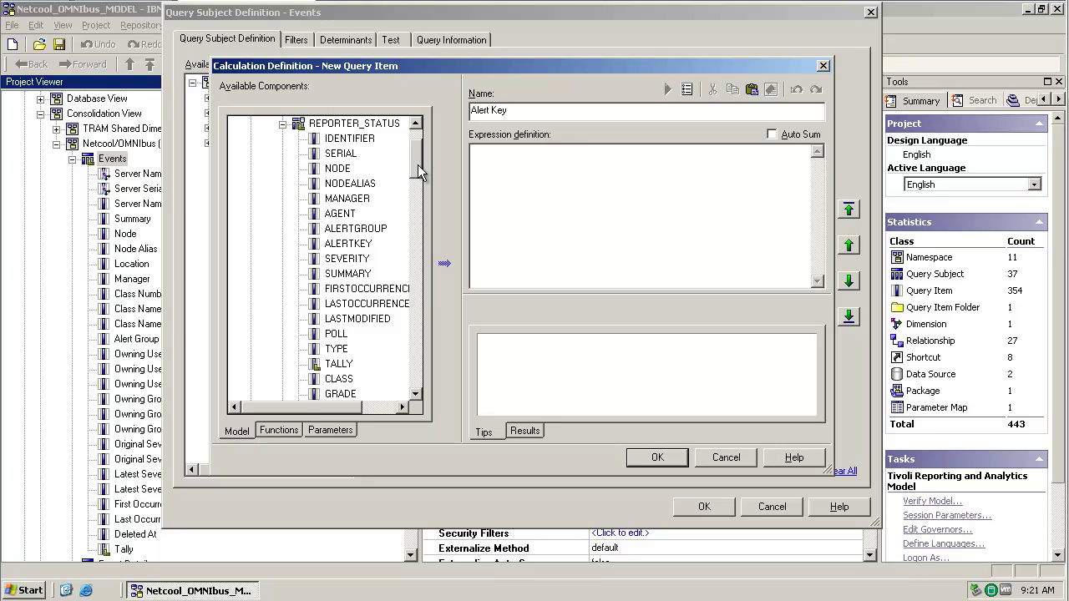
double_click(368, 246)
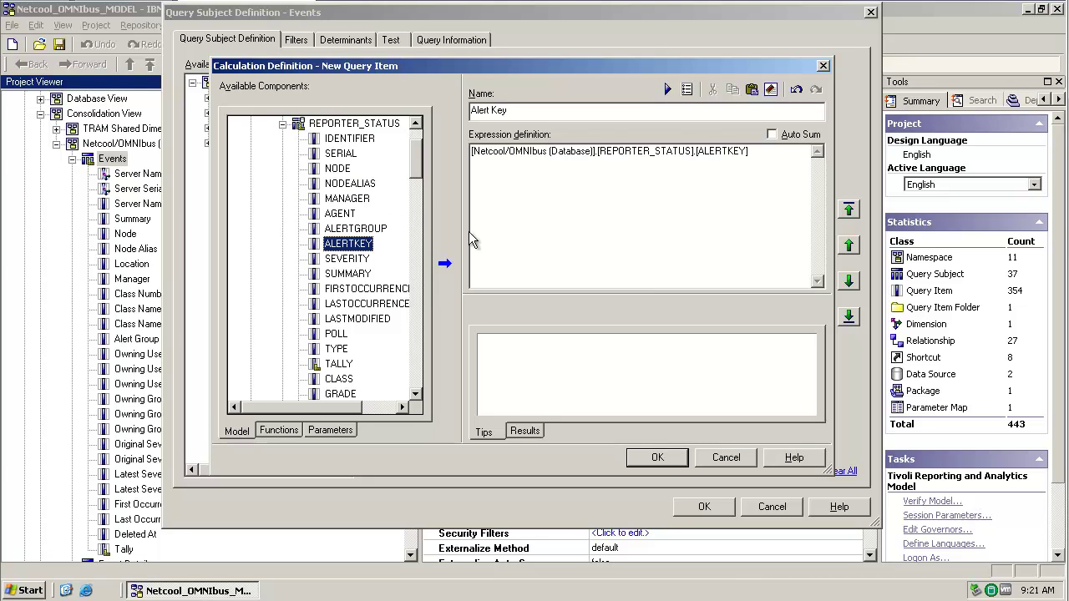
left_click(758, 153)
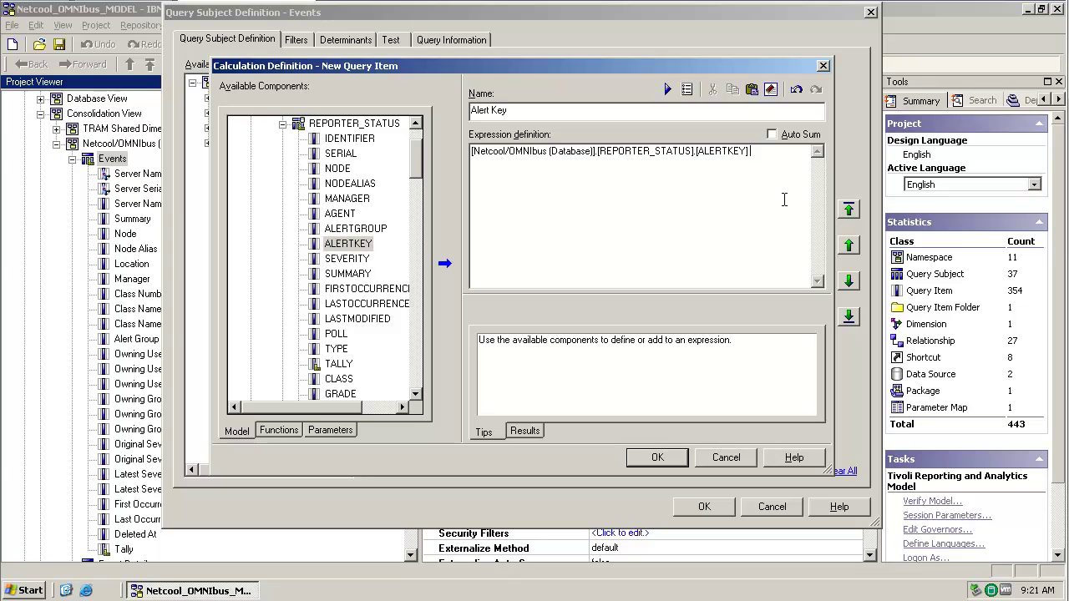
key("Home")
type("trim(")
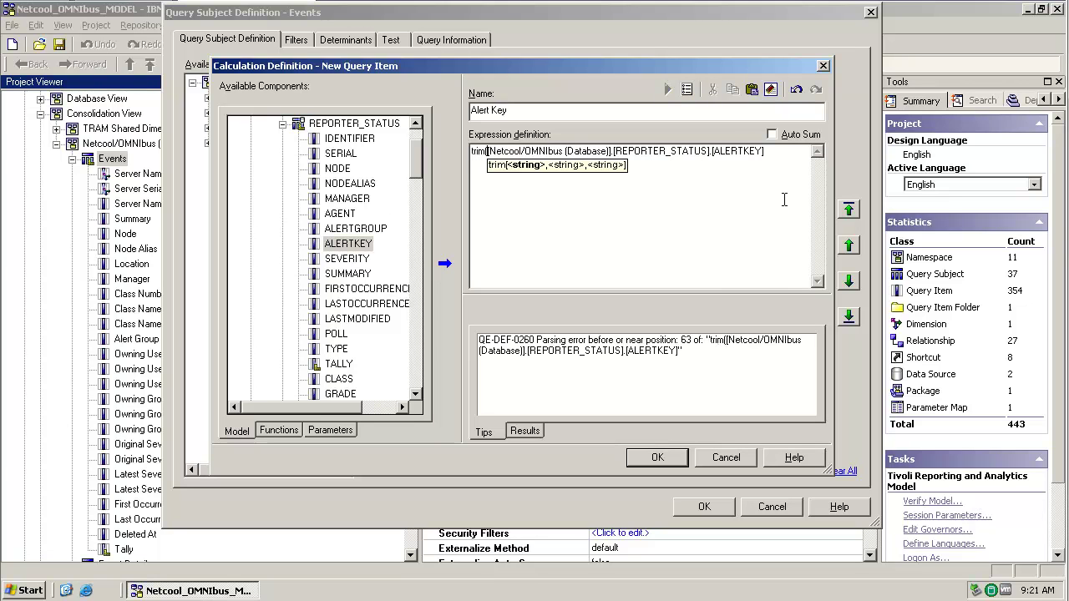
type(")")
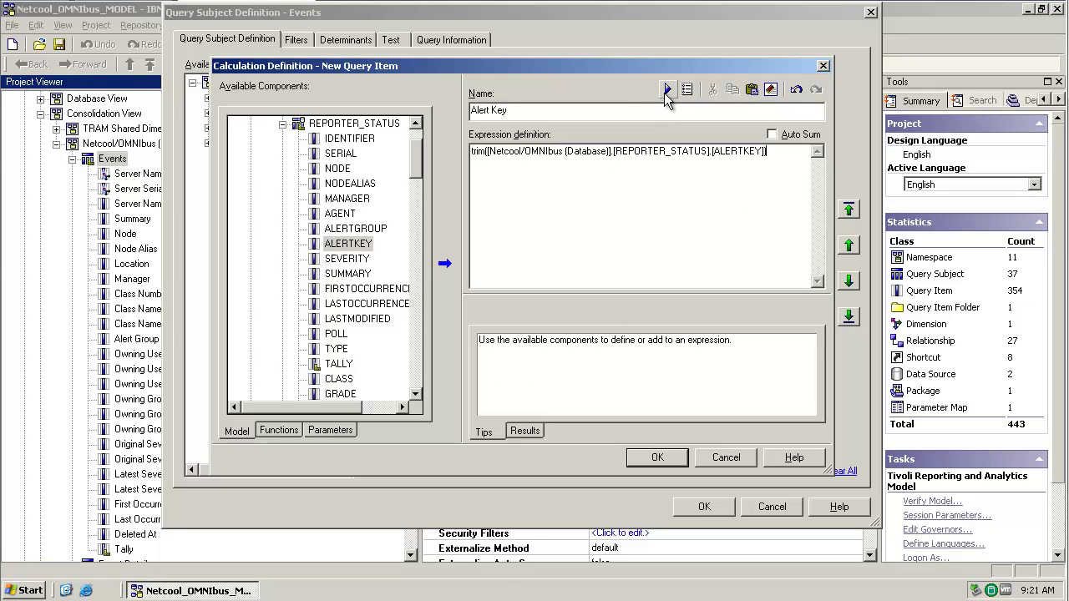
Step: Test the Alert Key expression with the prompt values and add it to Events' query items
left_click(667, 88)
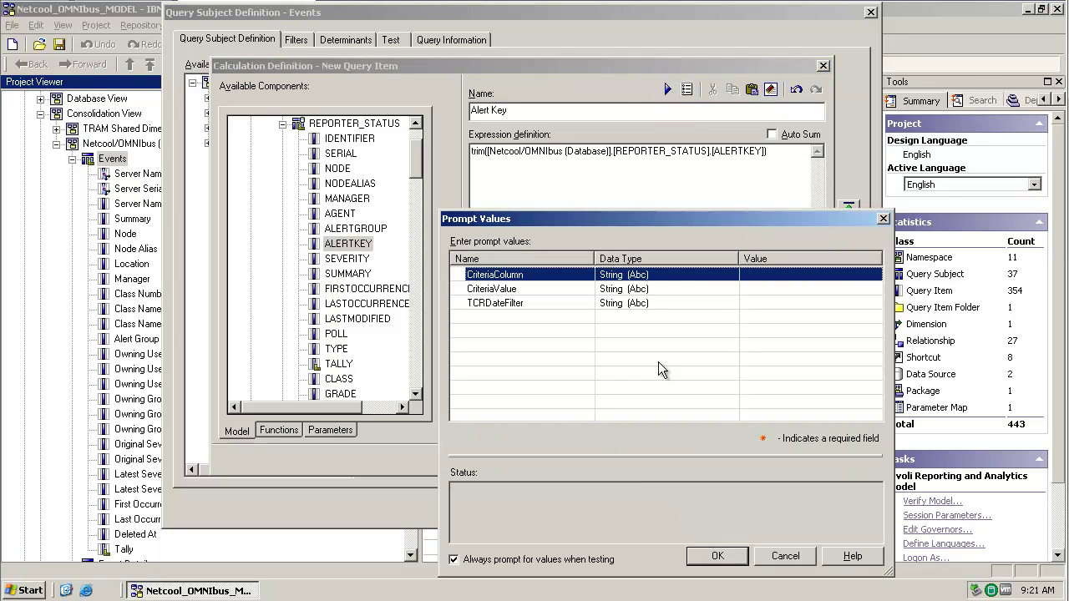
left_click(718, 556)
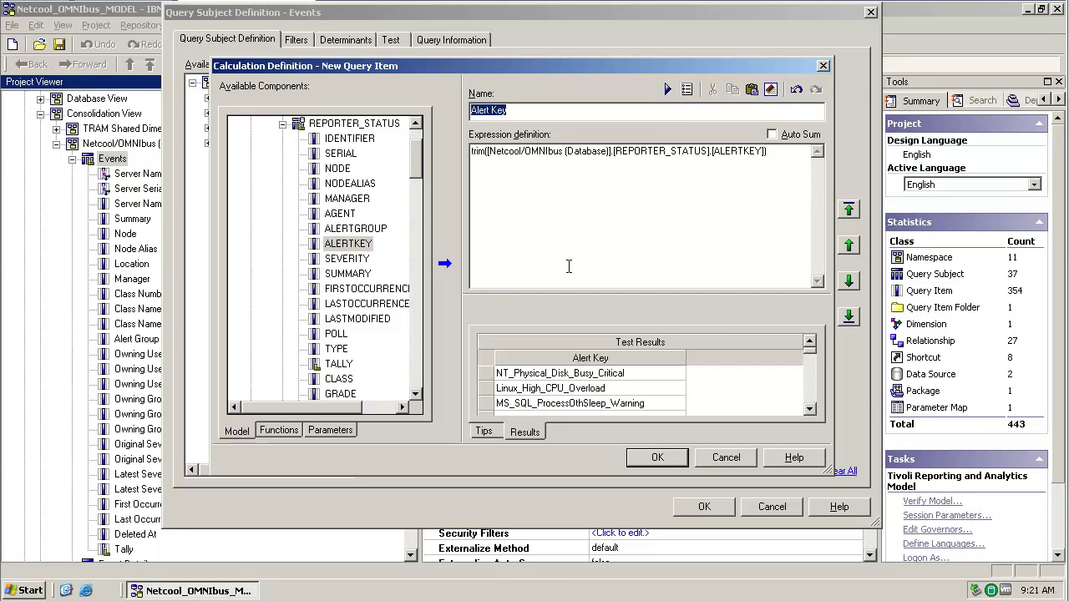
mouse_move(817, 360)
left_mouse_down()
mouse_move(822, 372)
mouse_move(809, 373)
left_mouse_up()
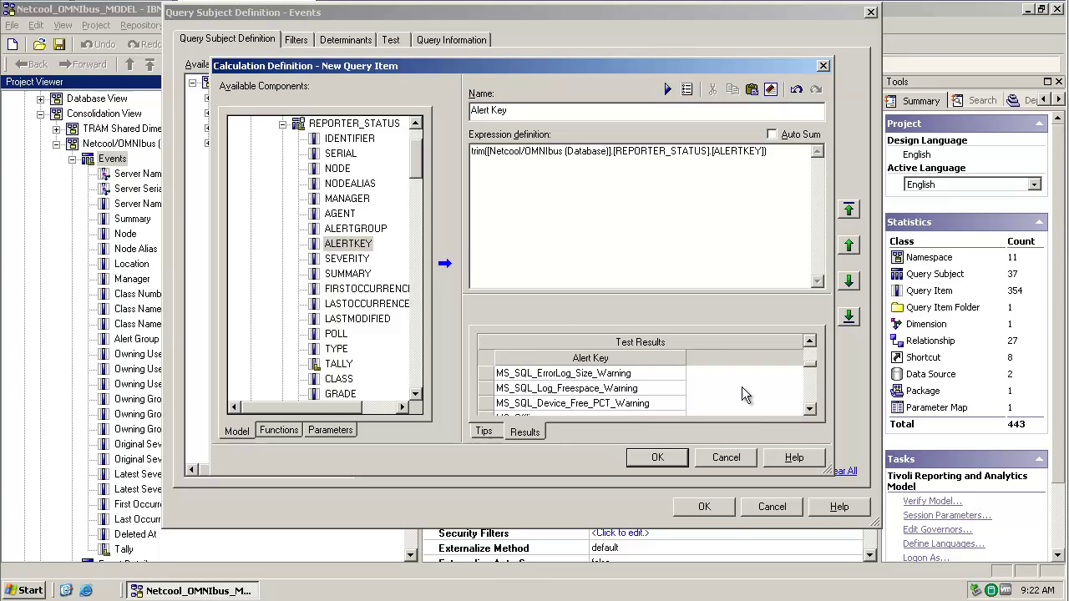
left_click(659, 459)
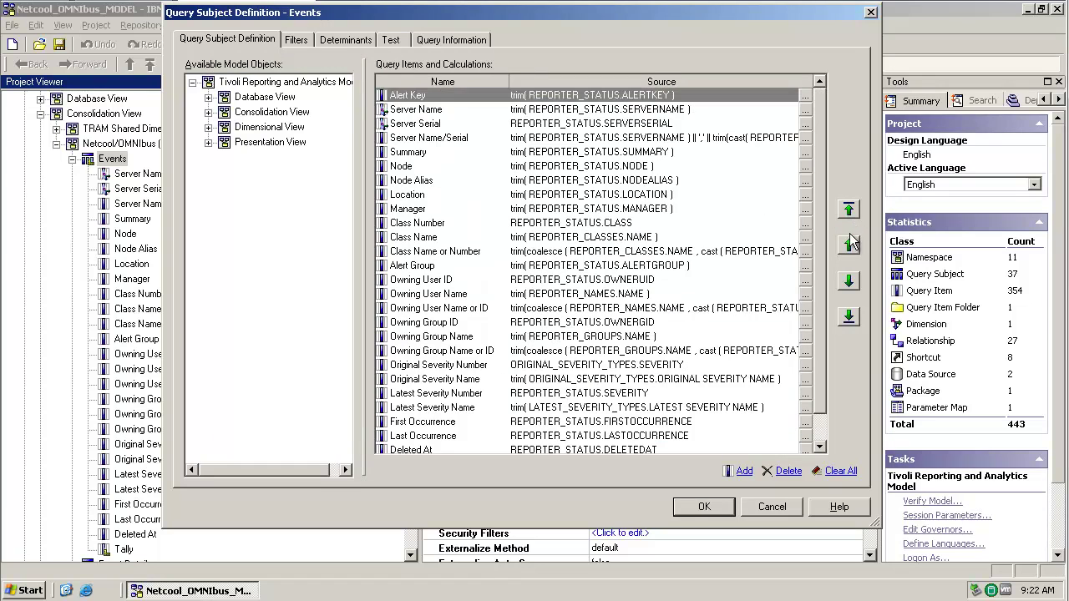
Step: Move Alert Key down eleven places to sit just above Alert Group, then save Events
left_click(848, 281)
left_click(848, 282)
left_click(848, 282)
left_click(848, 282)
left_click(848, 282)
left_click(848, 281)
left_click(848, 281)
left_click(848, 281)
left_click(848, 281)
left_click(849, 281)
left_click(848, 282)
left_click(848, 281)
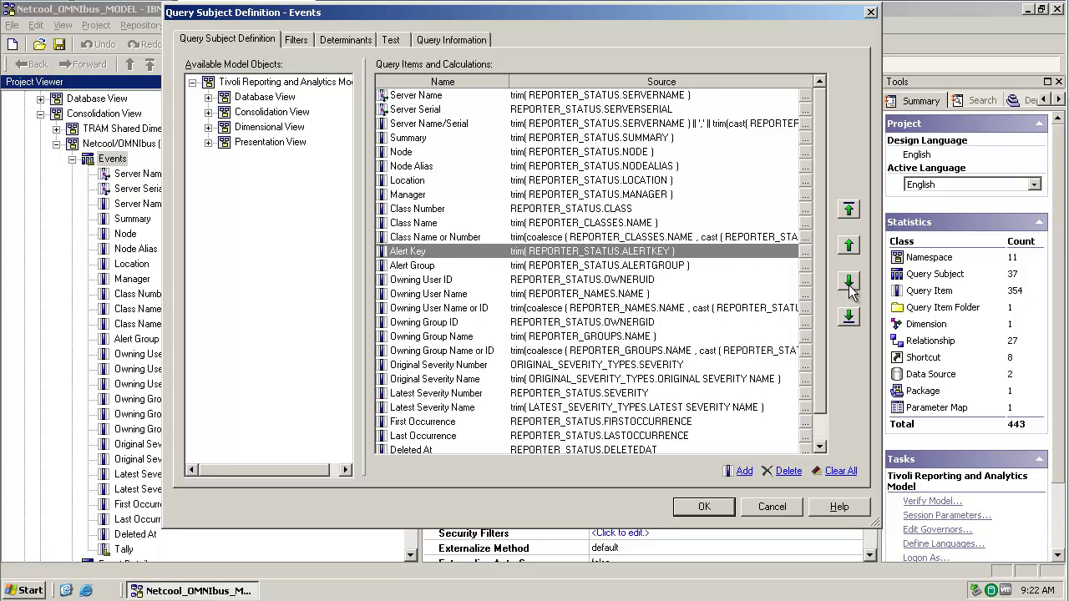
left_click(708, 506)
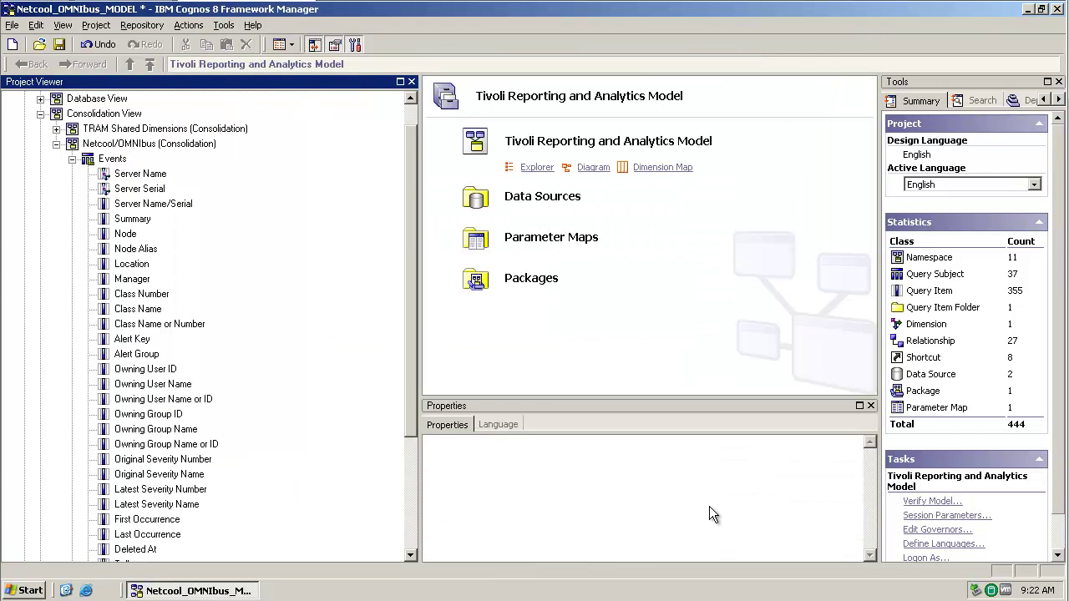
Step: Collapse Consolidation View, expand Packages and start Publish Packages for Netcool_OMNIbus
left_click(40, 114)
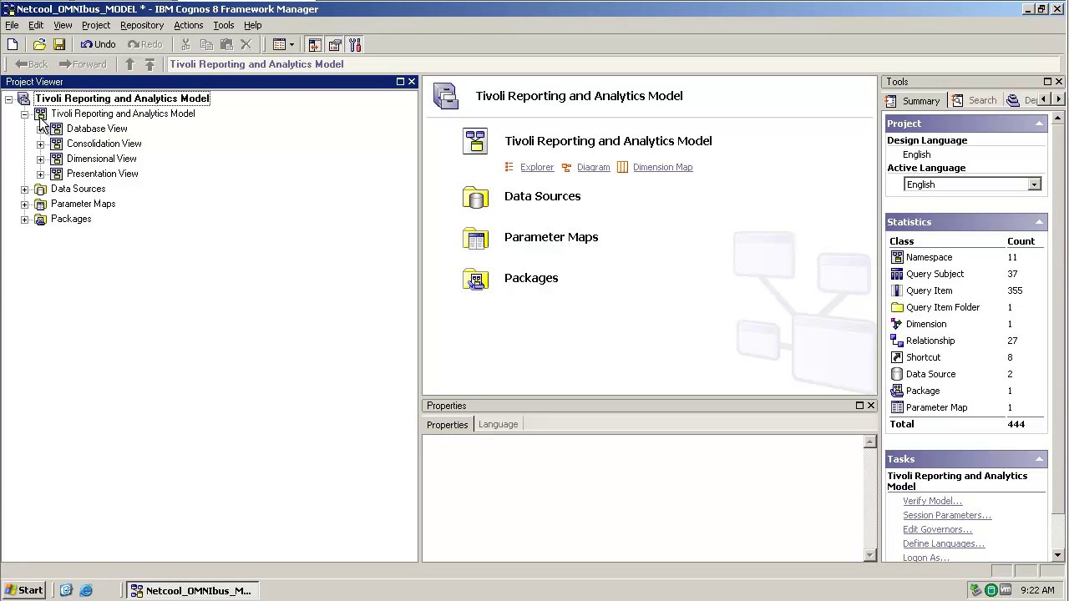
left_click(25, 219)
left_click(82, 236)
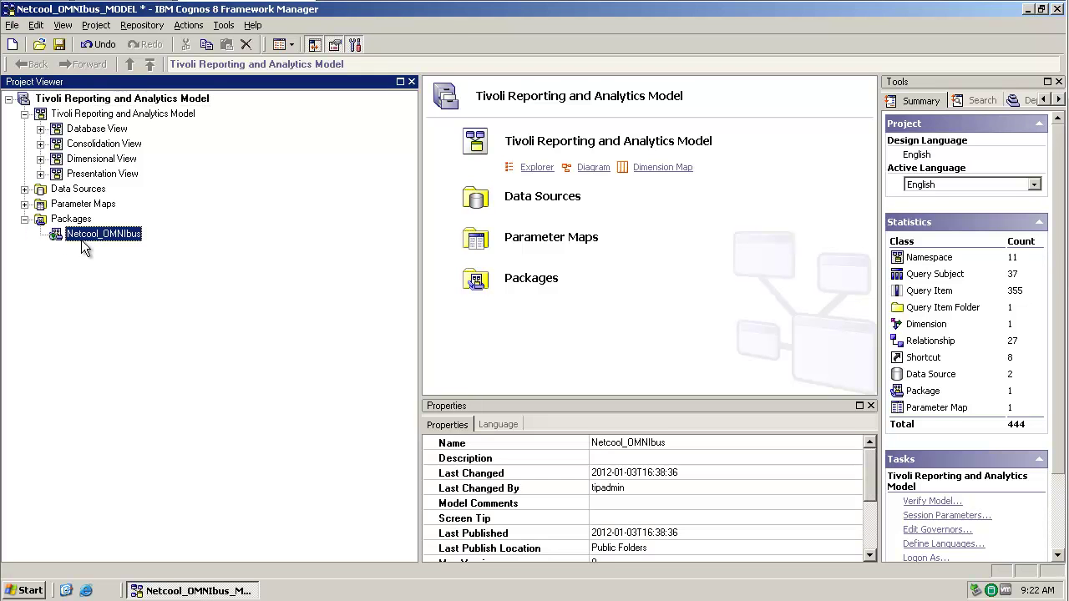
right_click(96, 234)
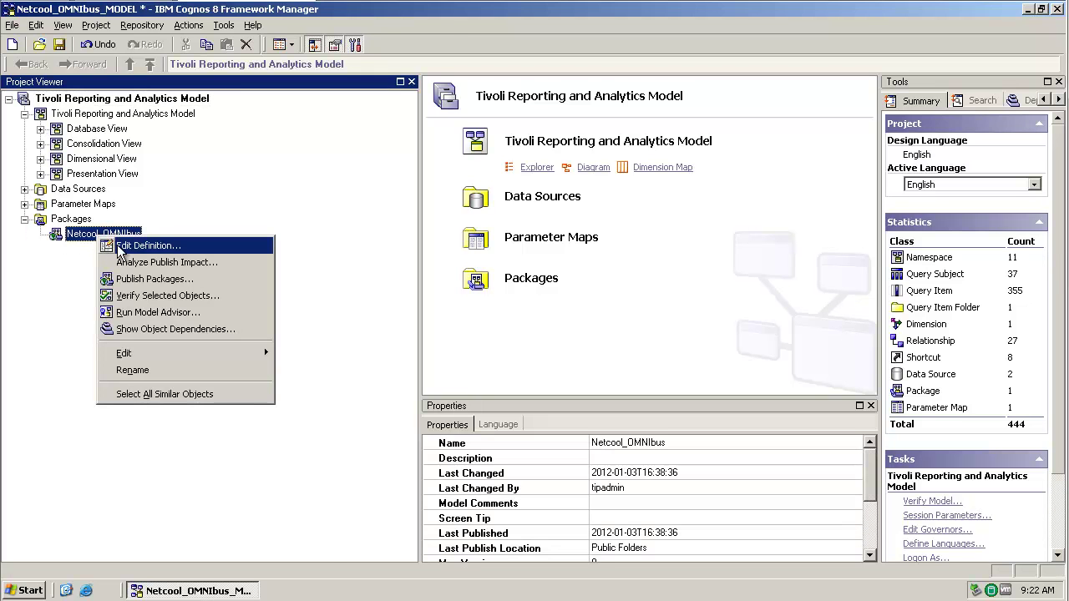
left_click(159, 277)
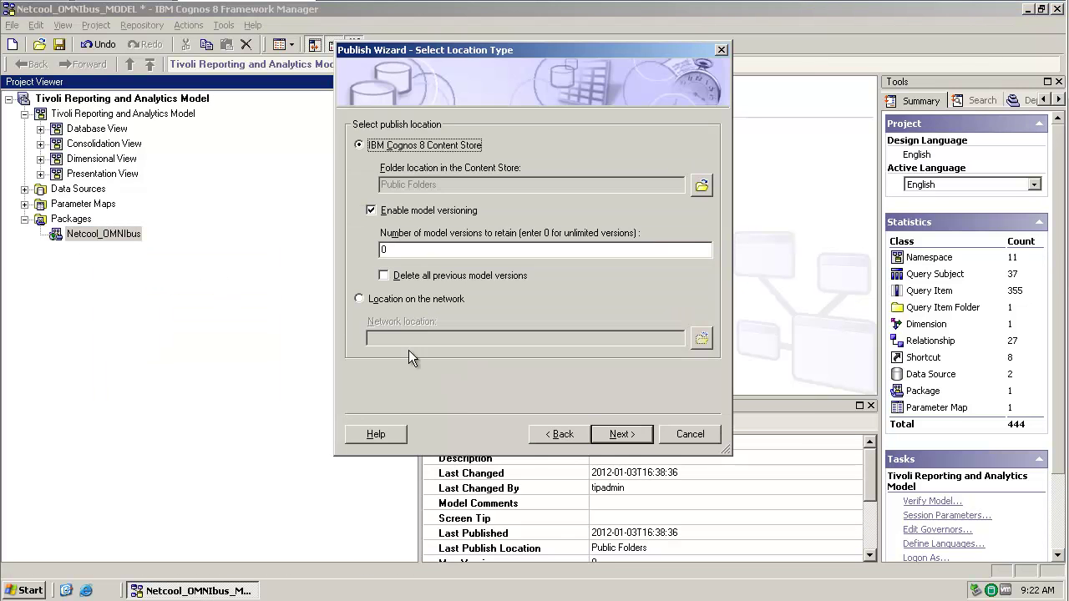
Step: Publish Netcool_OMNIbus to Public Folders with default security, confirming an additional model version
left_click(623, 434)
left_click(623, 434)
left_click(623, 434)
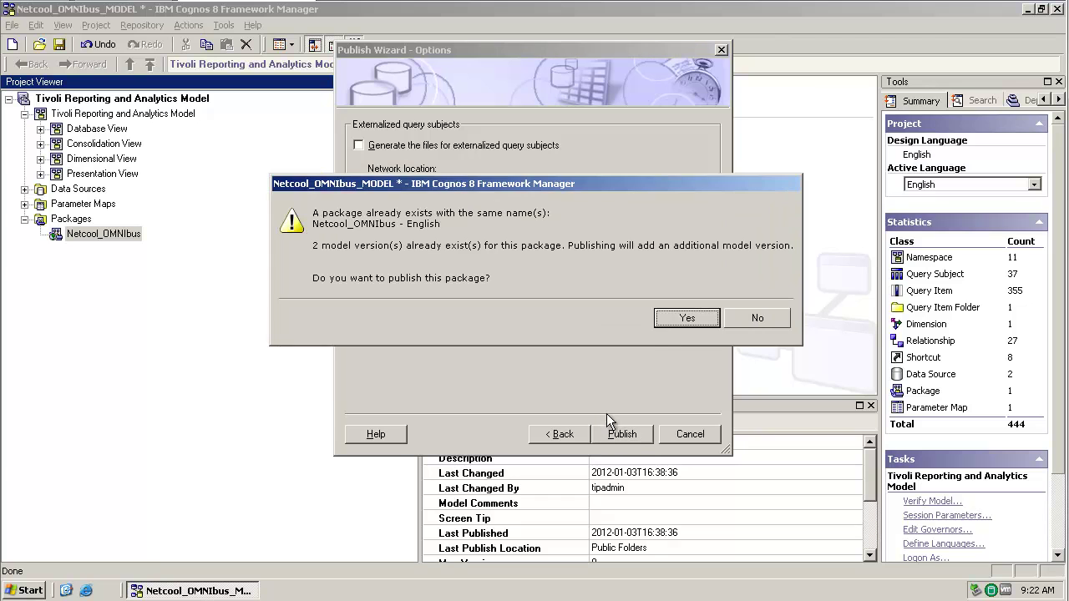
left_click(671, 322)
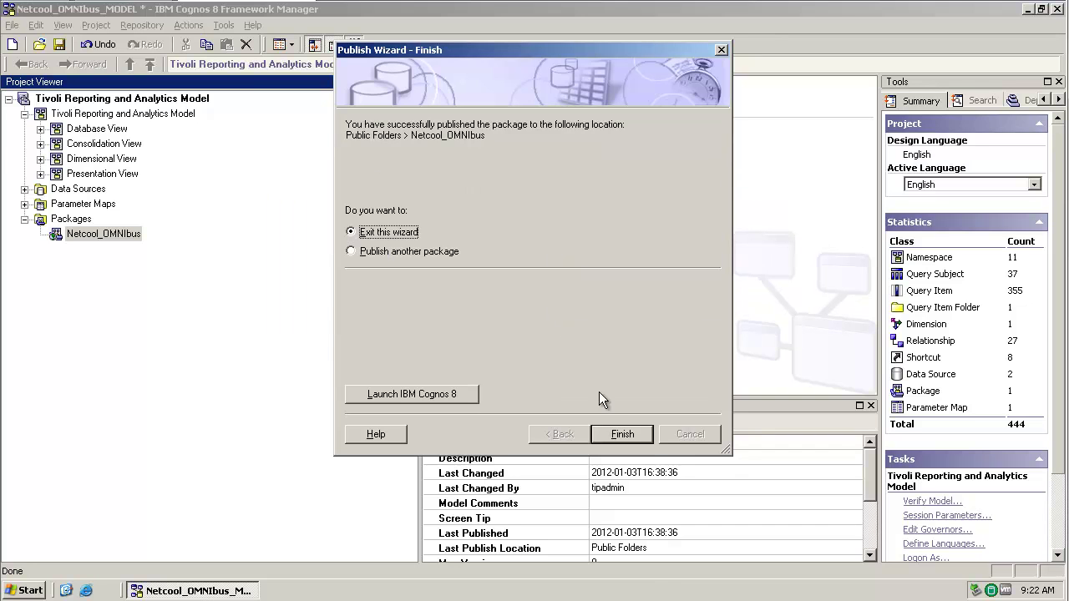
left_click(625, 434)
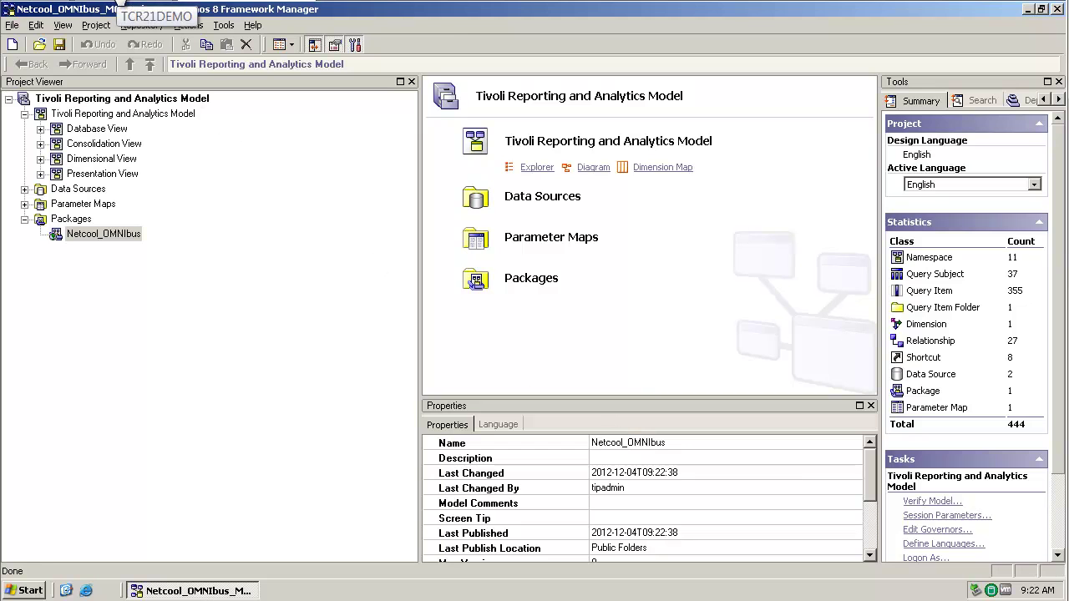
Step: From the Tivoli reporting portal, launch Query Studio on the Netcool_OMNIbus package
left_click(117, 3)
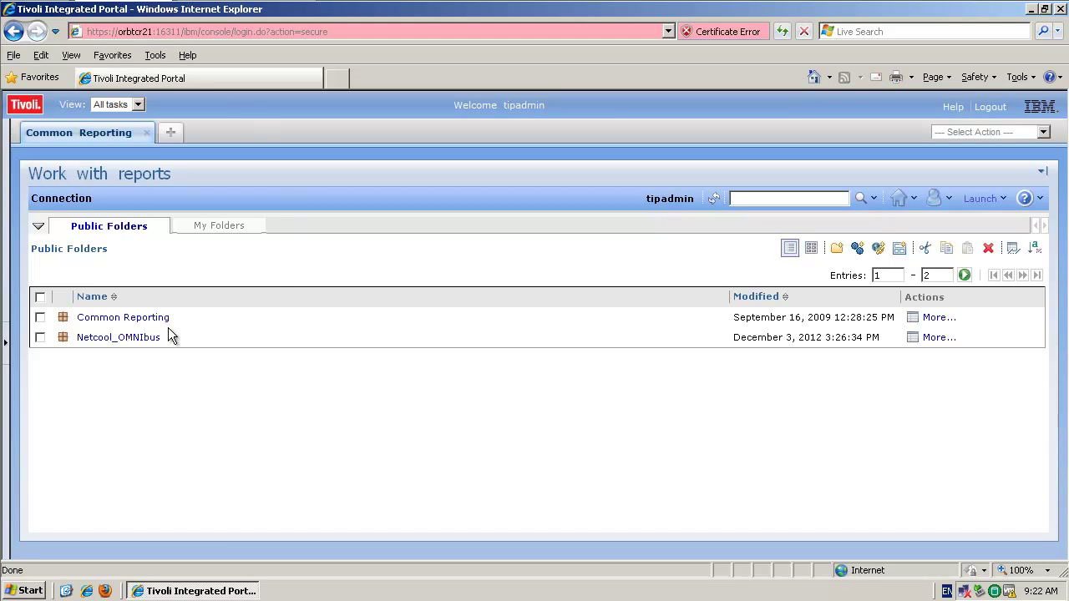
left_click(126, 341)
left_click(971, 201)
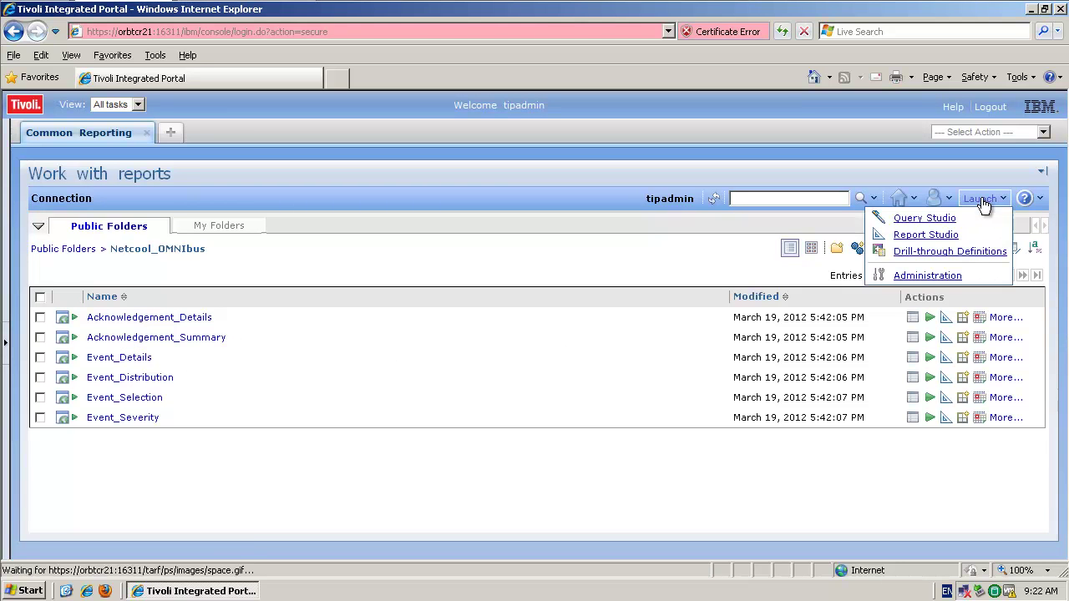
left_click(927, 216)
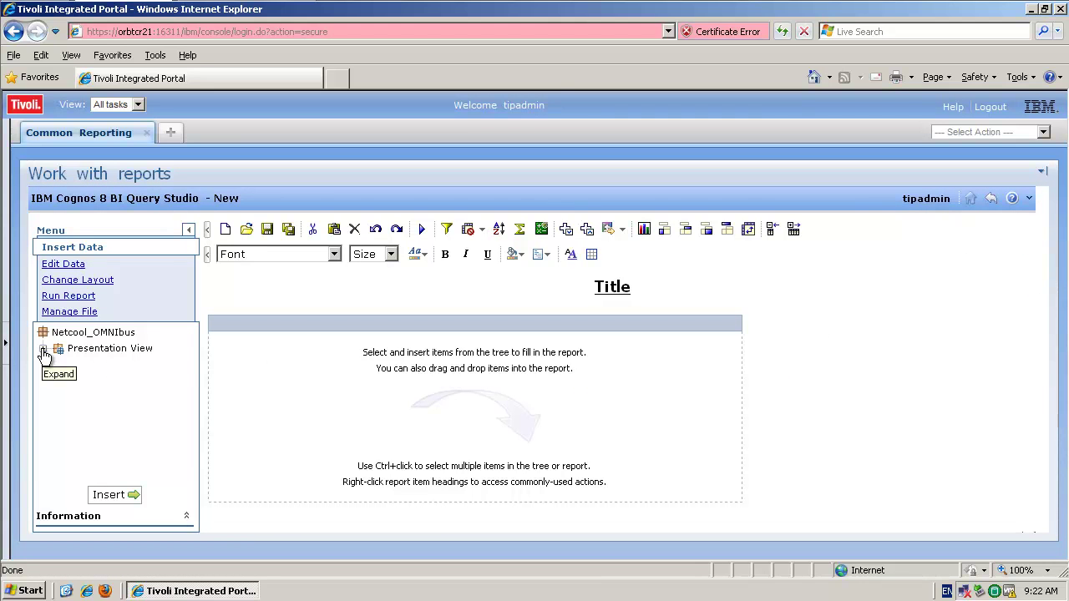
Step: Expand Presentation View > Netcool/OMNIbus > Events and add Alert Key as a report column
left_click(43, 351)
left_click(58, 367)
left_click(75, 382)
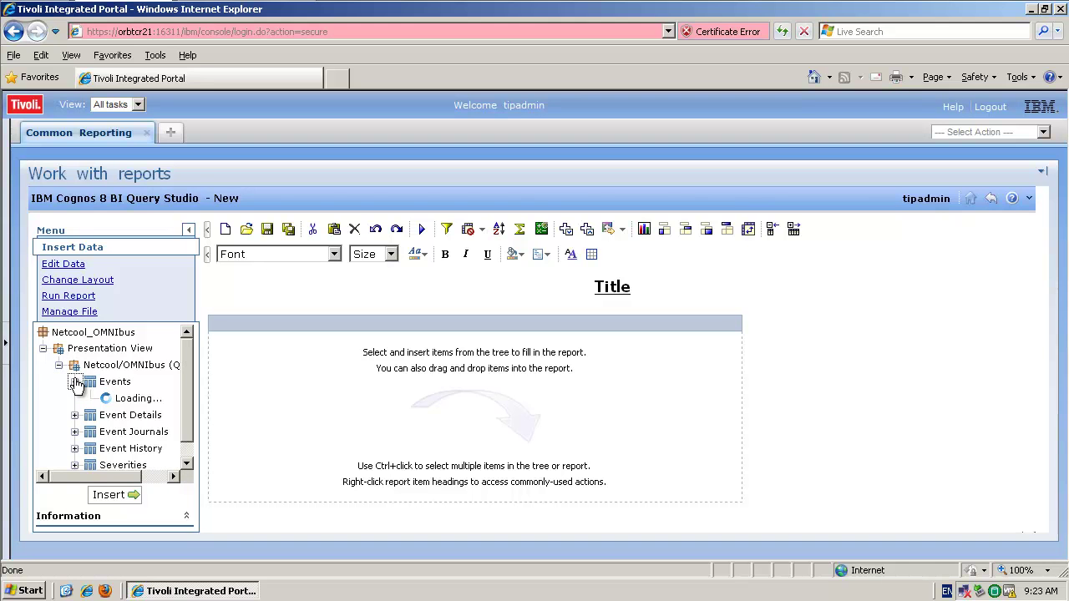
left_click_drag(190, 349, 189, 386)
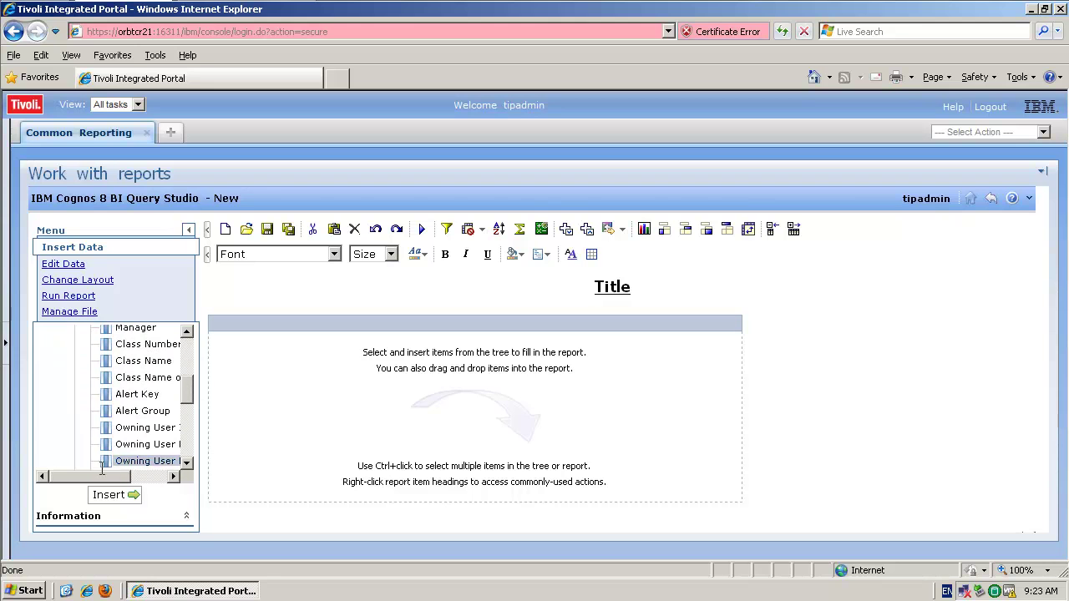
left_click_drag(102, 477, 125, 477)
left_click_drag(93, 403, 280, 400)
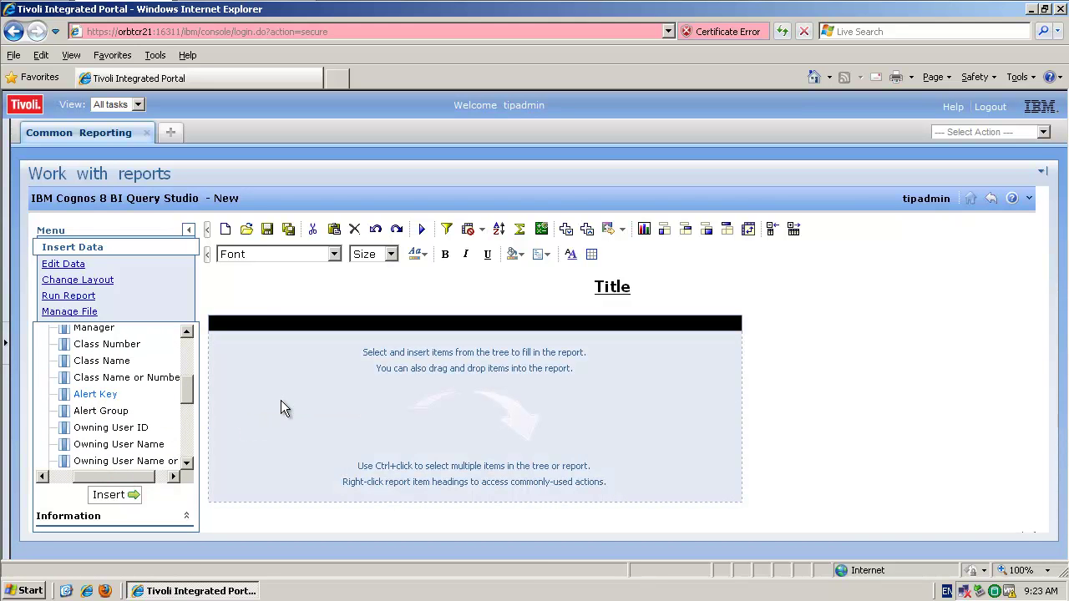